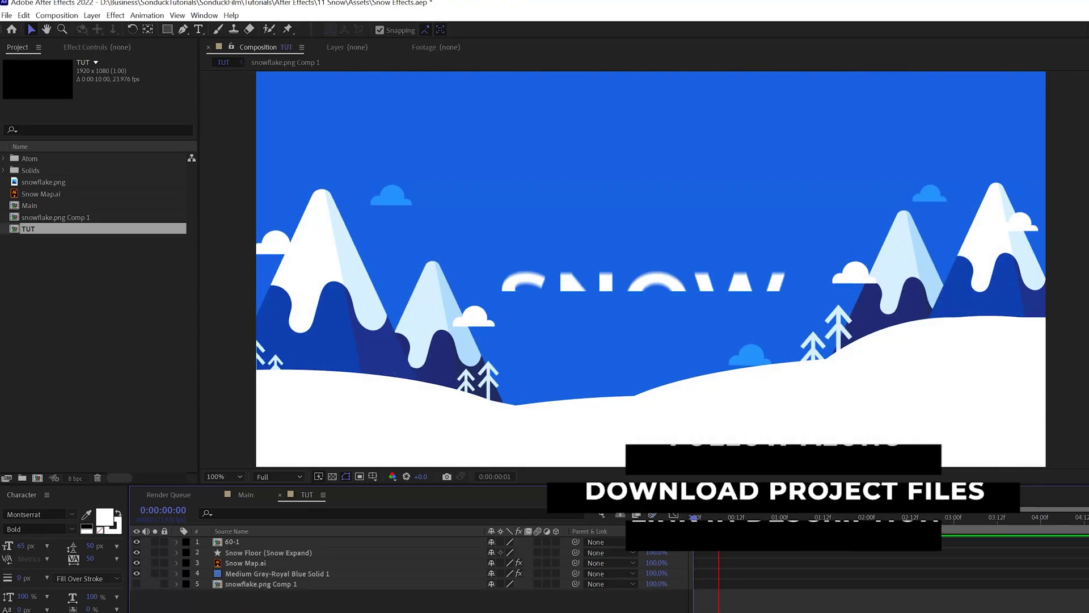
Stop the title preview and add a new adjustment layer to the TUT composition.
{"action": "key", "text": "space"}
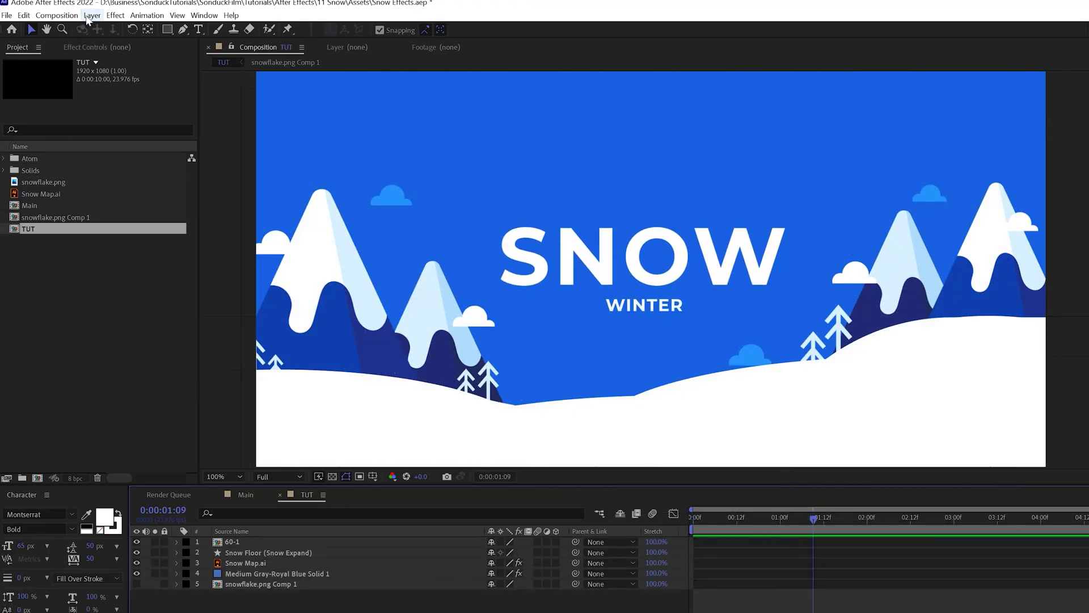
{"action": "left_click", "coordinate": [92, 15]}
{"action": "mouse_move", "coordinate": [113, 32]}
{"action": "left_click", "coordinate": [329, 102]}
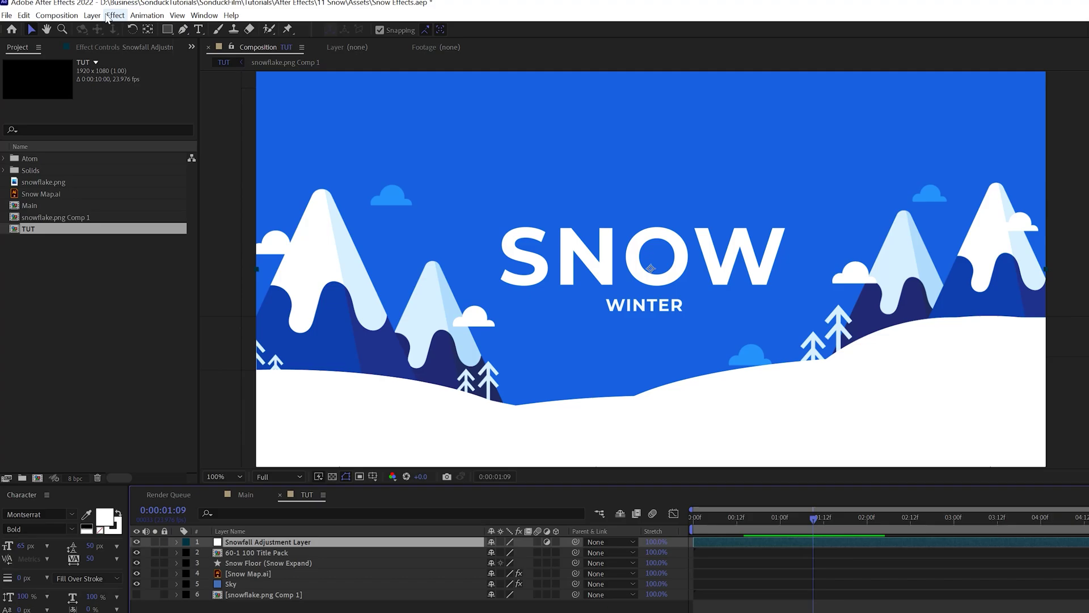
Apply Simulation > CC Snowfall to the adjustment layer.
{"action": "left_click", "coordinate": [107, 17]}
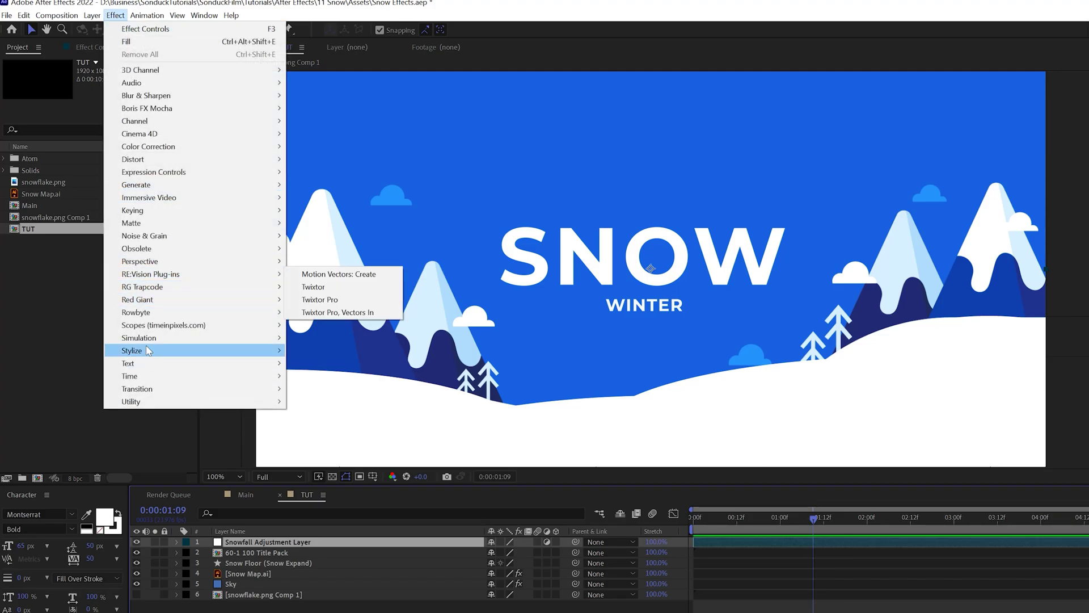
{"action": "mouse_move", "coordinate": [142, 338]}
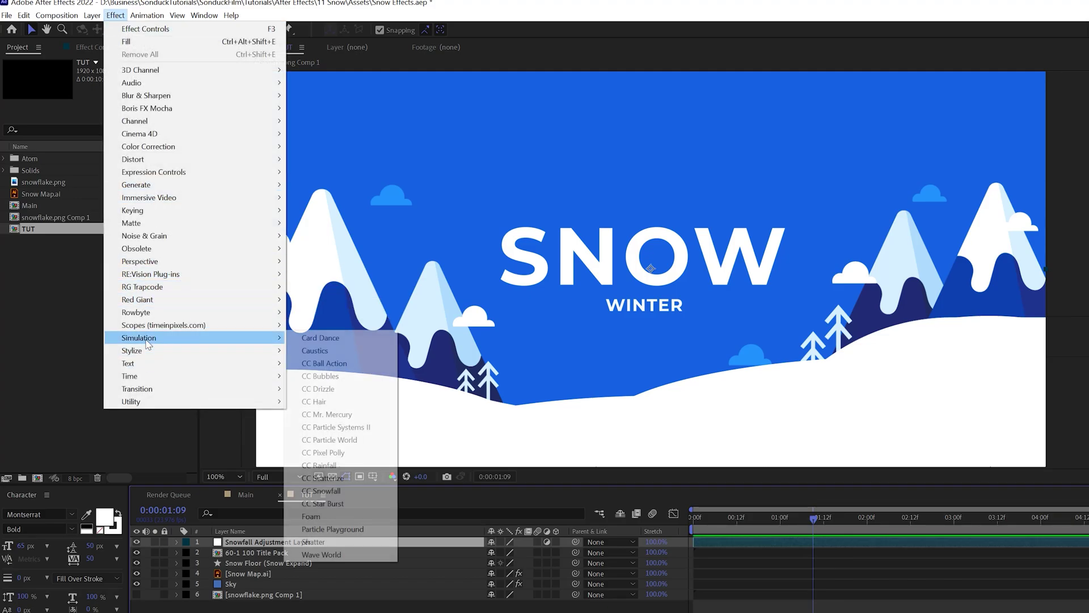
{"action": "left_click", "coordinate": [322, 493]}
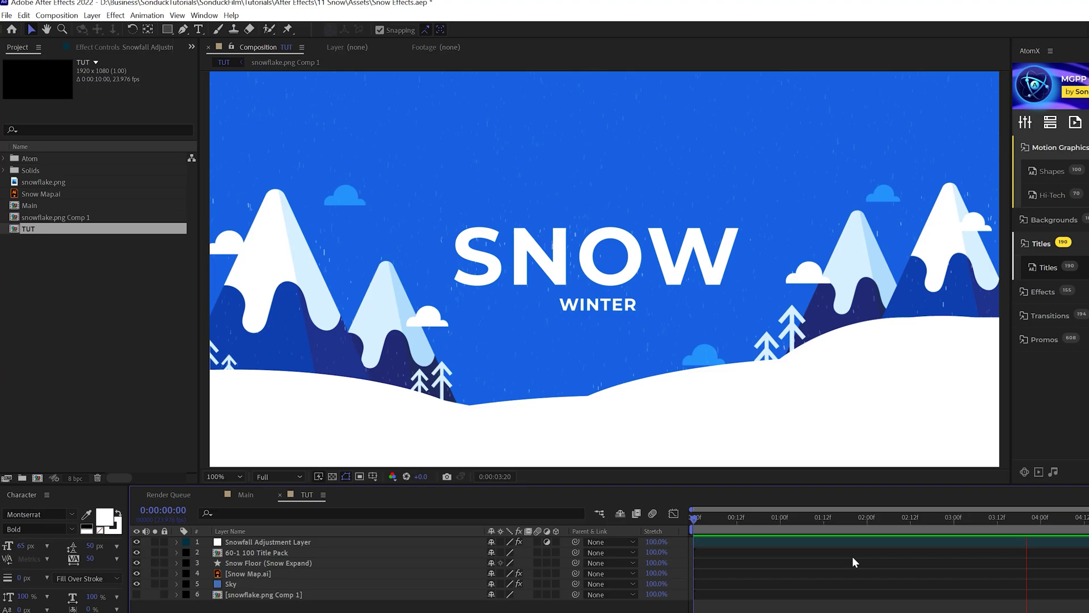
Stop the preview and set CC Snowfall Flakes to 20000.
{"action": "left_click", "coordinate": [835, 517]}
{"action": "left_click", "coordinate": [266, 542]}
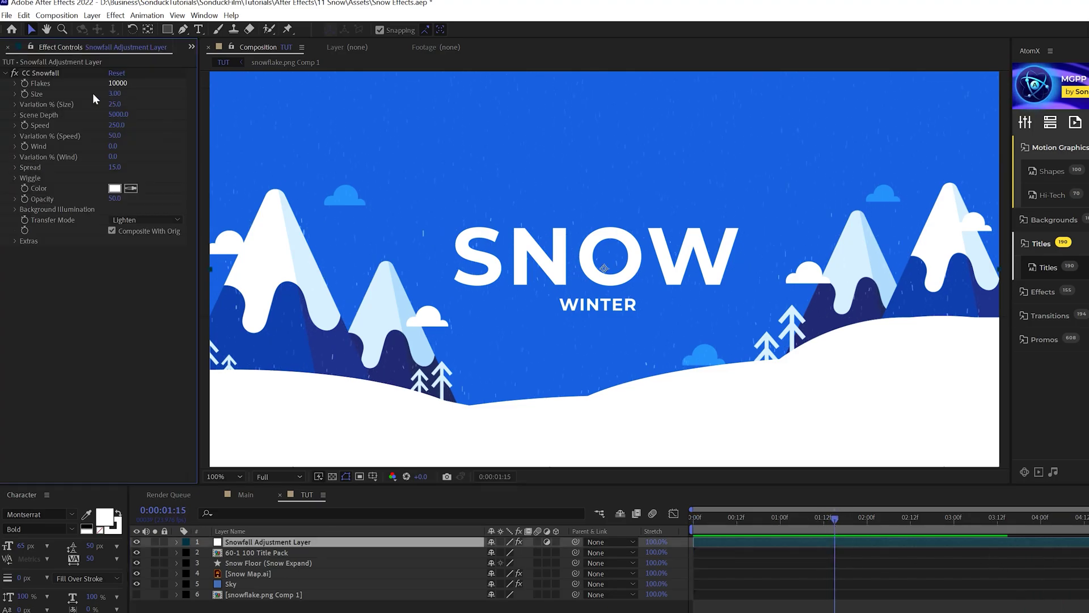
{"action": "left_click", "coordinate": [117, 84]}
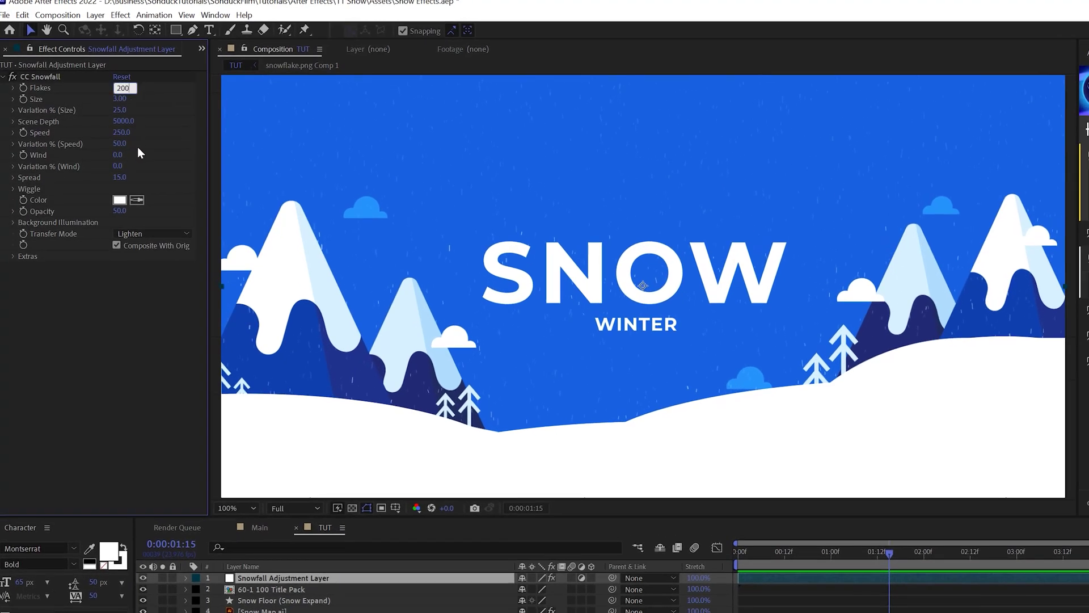
{"action": "type", "text": "20000"}
{"action": "key", "text": "Return"}
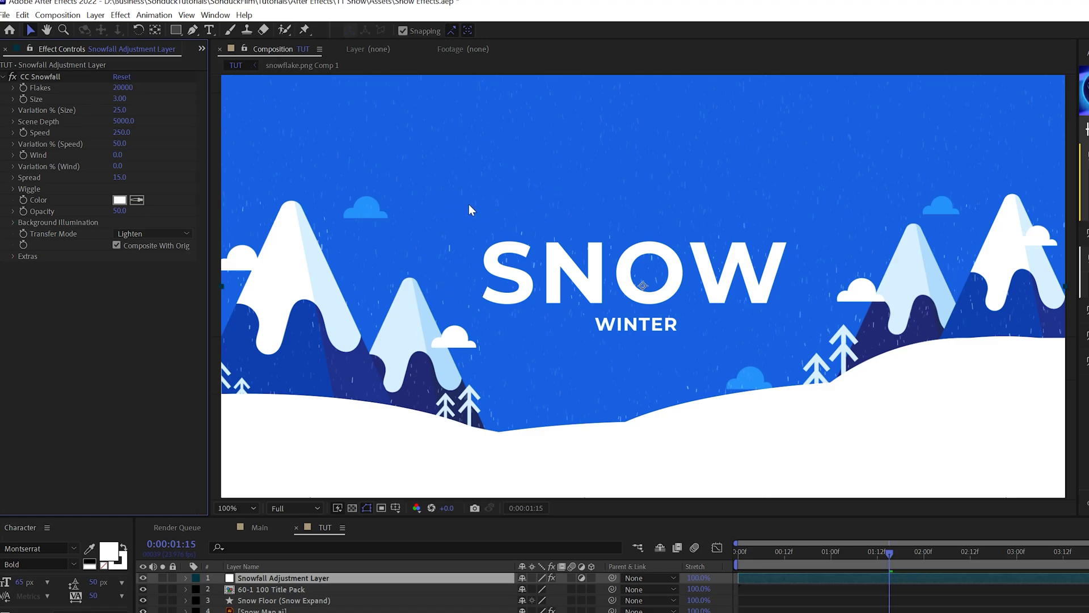
Raise snowflake Size to 3.54, Wind to 121 and Opacity to 100.
{"action": "left_click_drag", "start_coordinate": [115, 105], "coordinate": [148, 124]}
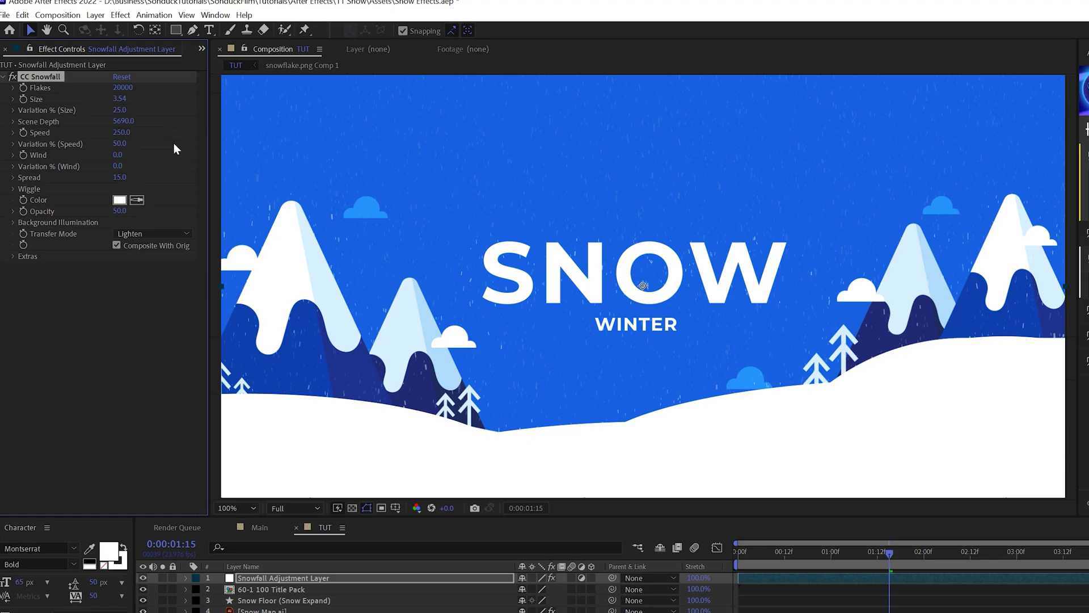
{"action": "left_click_drag", "start_coordinate": [181, 158], "coordinate": [201, 159]}
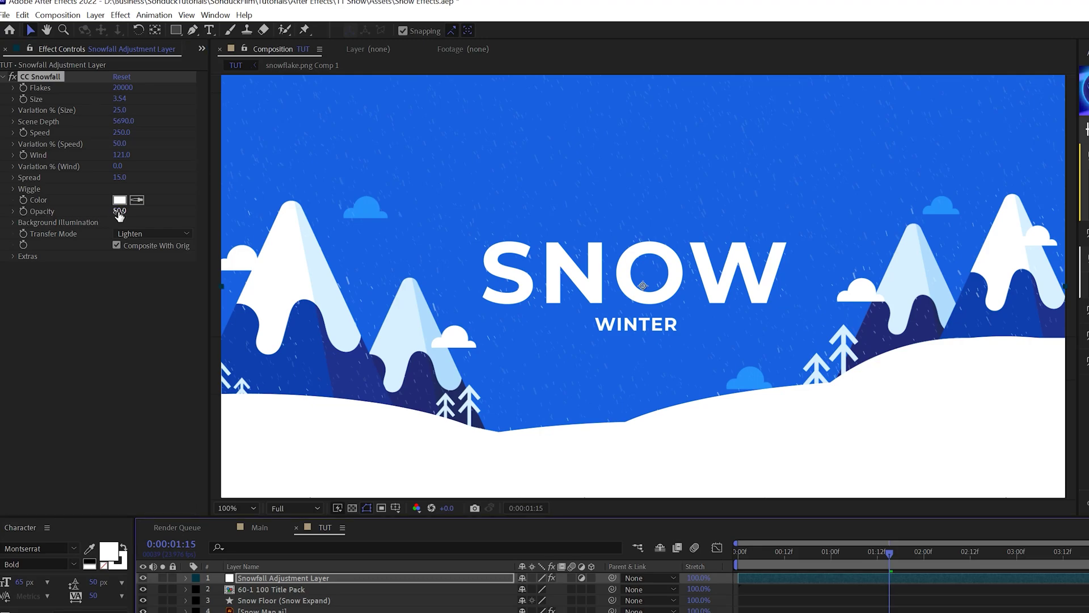
{"action": "left_click_drag", "start_coordinate": [119, 218], "coordinate": [234, 215]}
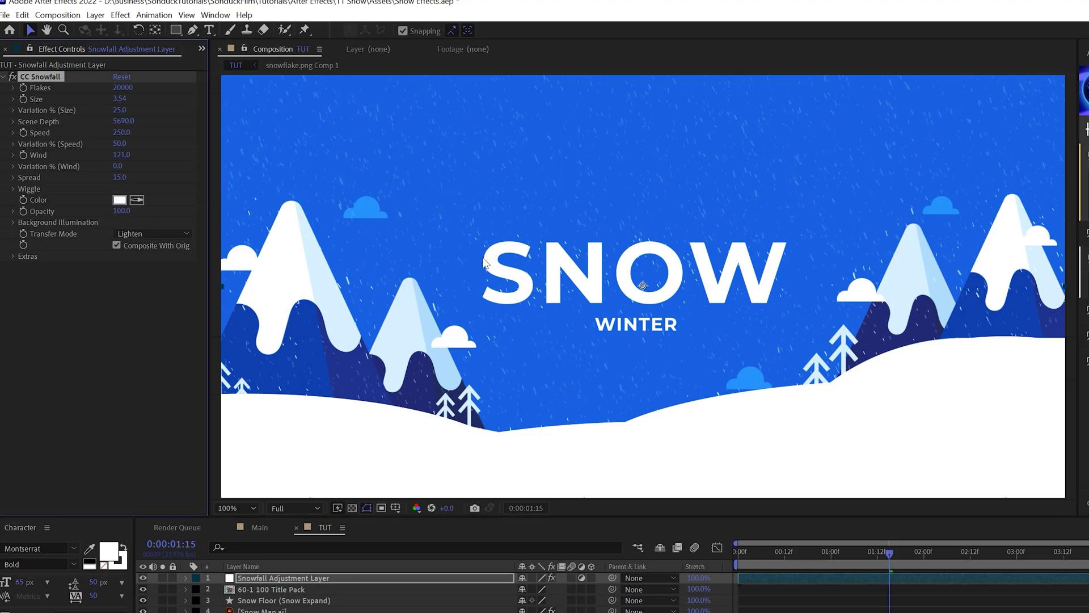
{"action": "key", "text": "period"}
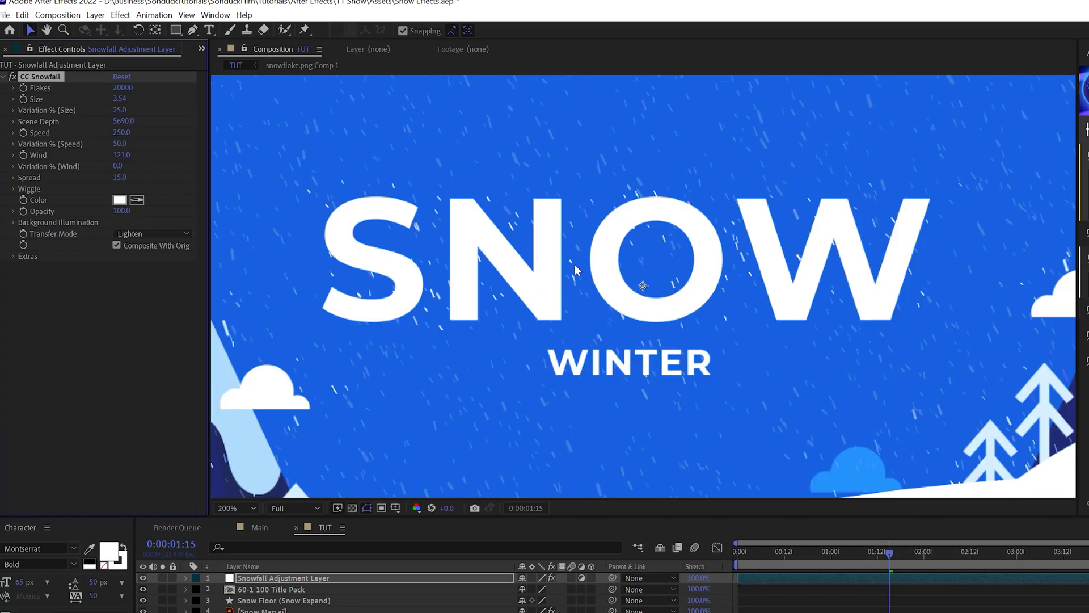
{"action": "key", "text": "comma"}
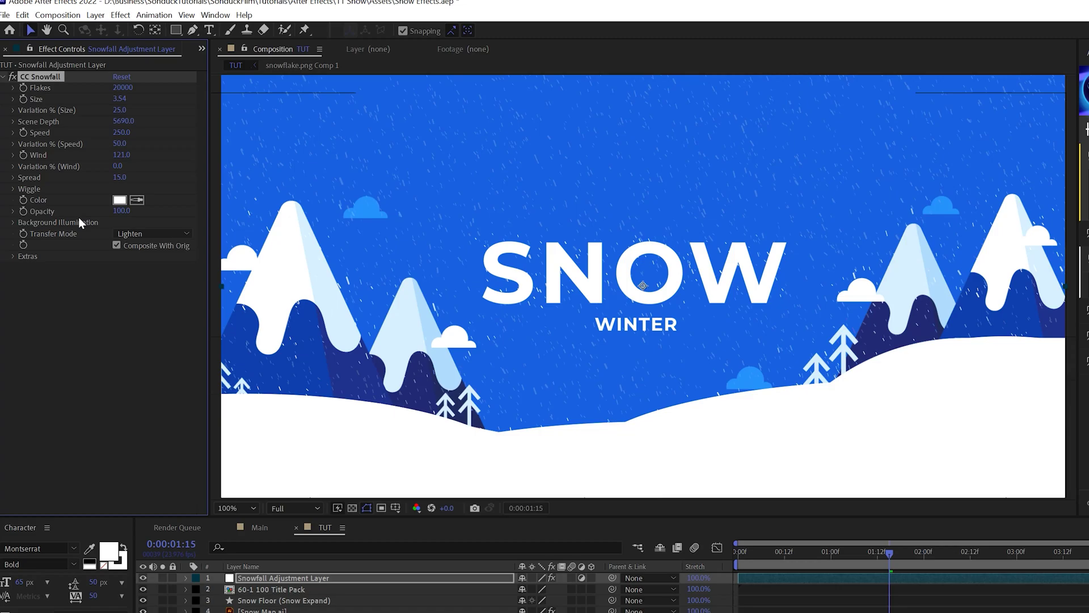
Set the Background Illumination Influence % to 42.
{"action": "left_click", "coordinate": [14, 222]}
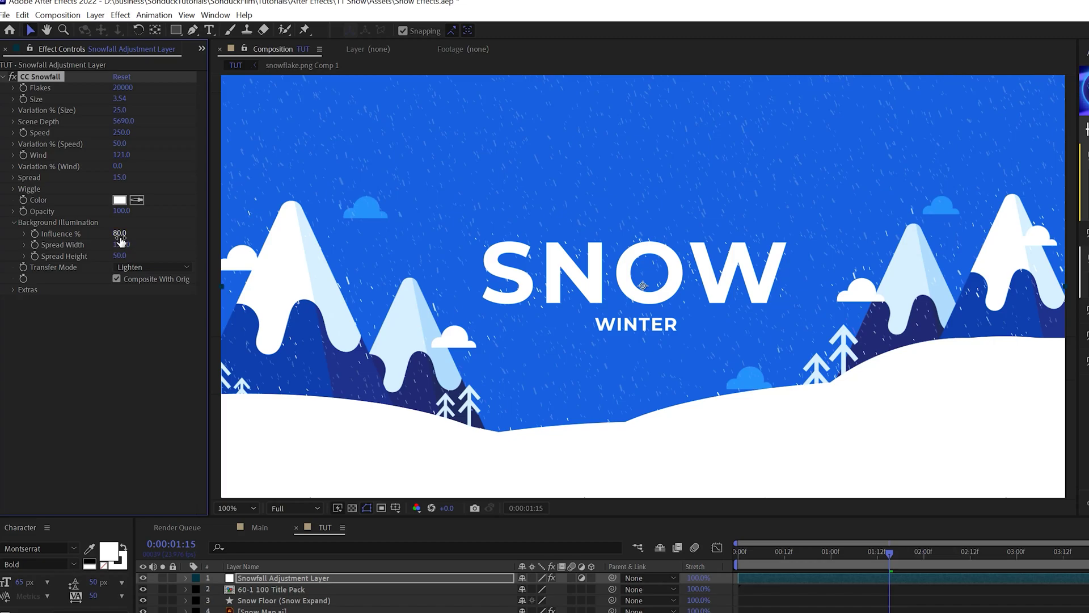
{"action": "left_click_drag", "start_coordinate": [120, 239], "coordinate": [98, 229]}
{"action": "mouse_move", "coordinate": [103, 235]}
{"action": "left_mouse_down"}
{"action": "mouse_move", "coordinate": [113, 237]}
{"action": "mouse_move", "coordinate": [94, 236]}
{"action": "left_mouse_up"}
{"action": "key", "text": "F2"}
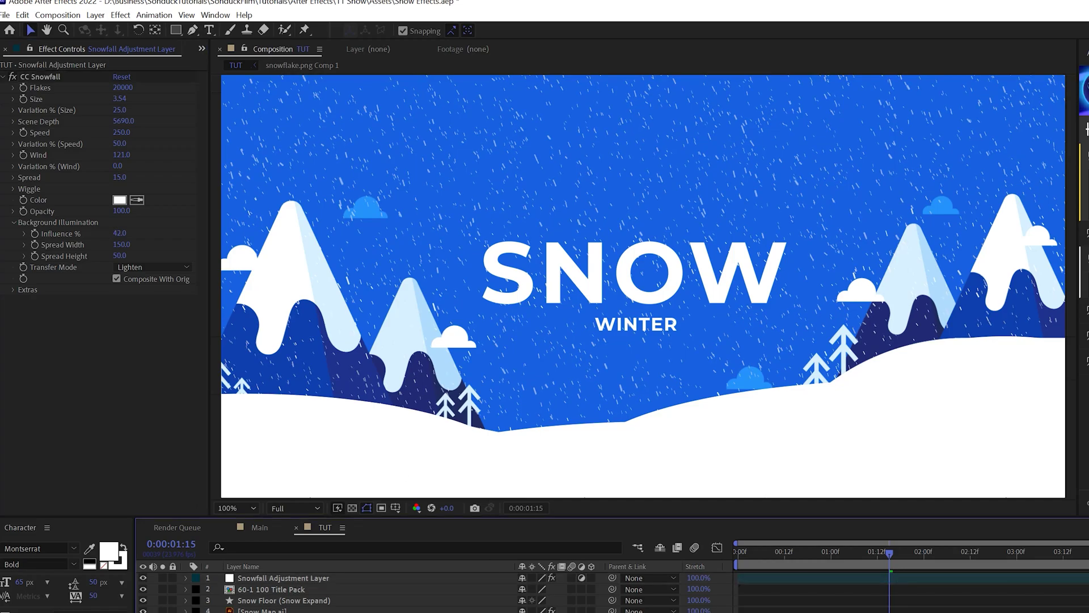
{"action": "key", "text": "space"}
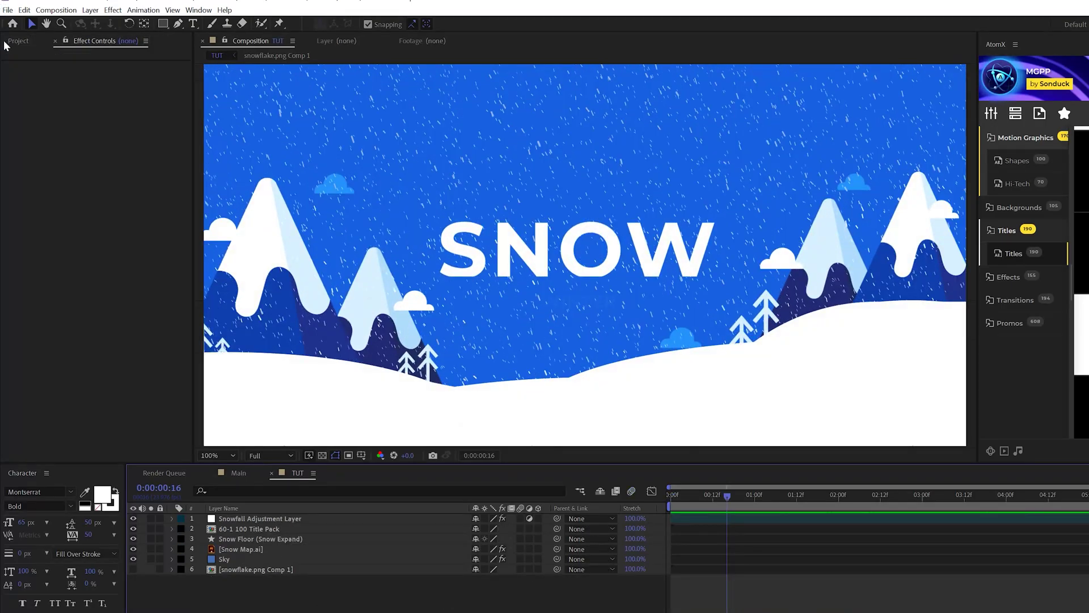
Add snowflake.png to the TUT composition and scale it to 62%.
{"action": "left_click", "coordinate": [5, 42]}
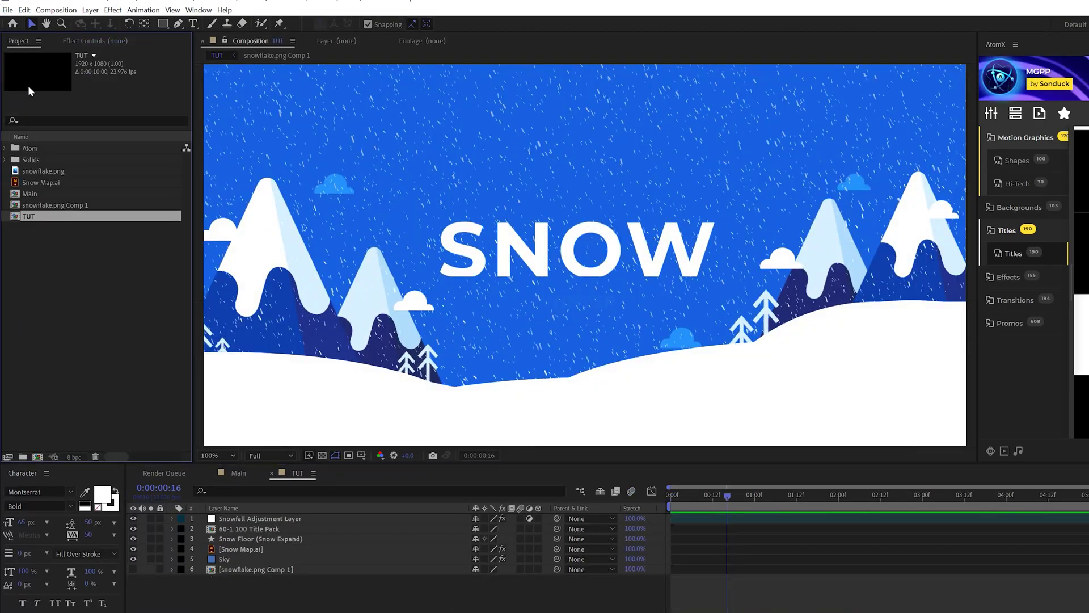
{"action": "double_click", "coordinate": [17, 171]}
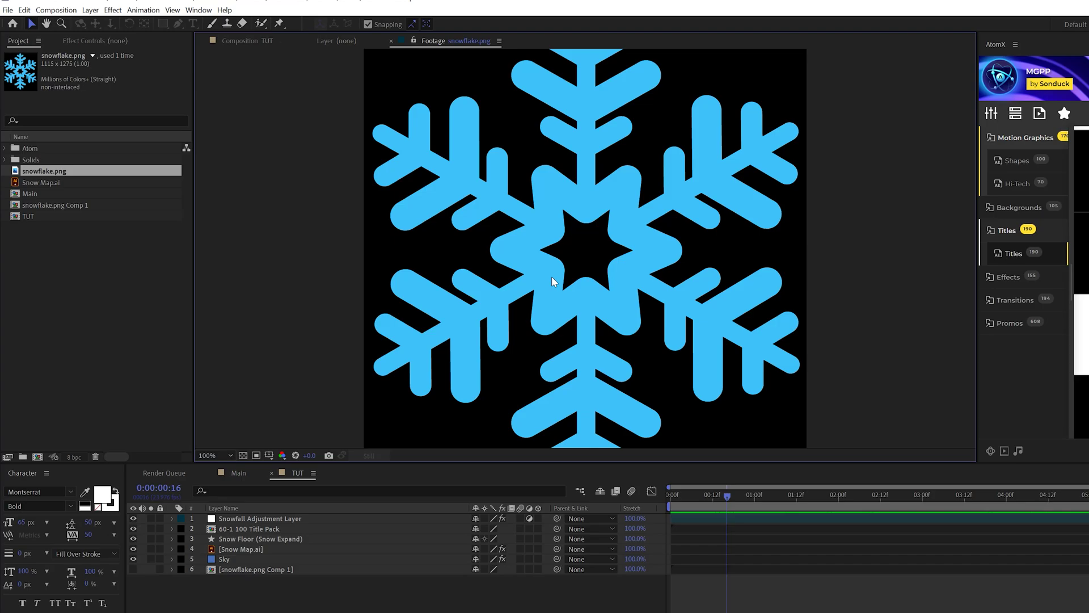
{"action": "left_click", "coordinate": [248, 41]}
{"action": "left_click_drag", "start_coordinate": [44, 171], "coordinate": [231, 517]}
{"action": "key", "text": "s"}
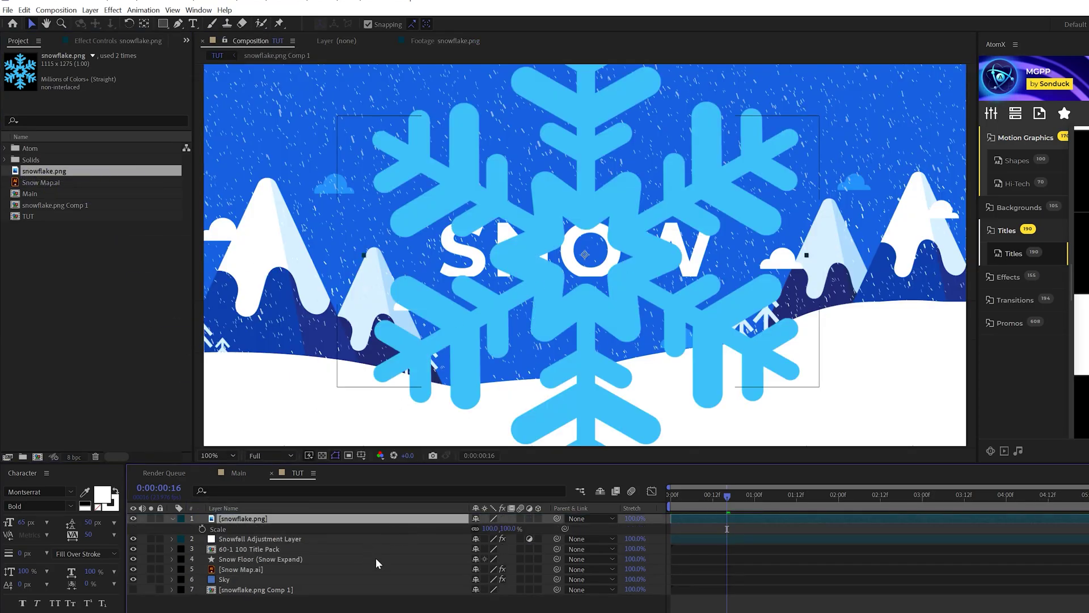
{"action": "left_click_drag", "start_coordinate": [491, 531], "coordinate": [363, 531]}
Pre-compose the snowflake layer, moving all attributes, into snowflake.png Comp 2.
{"action": "left_click", "coordinate": [316, 517]}
{"action": "left_click", "coordinate": [91, 10]}
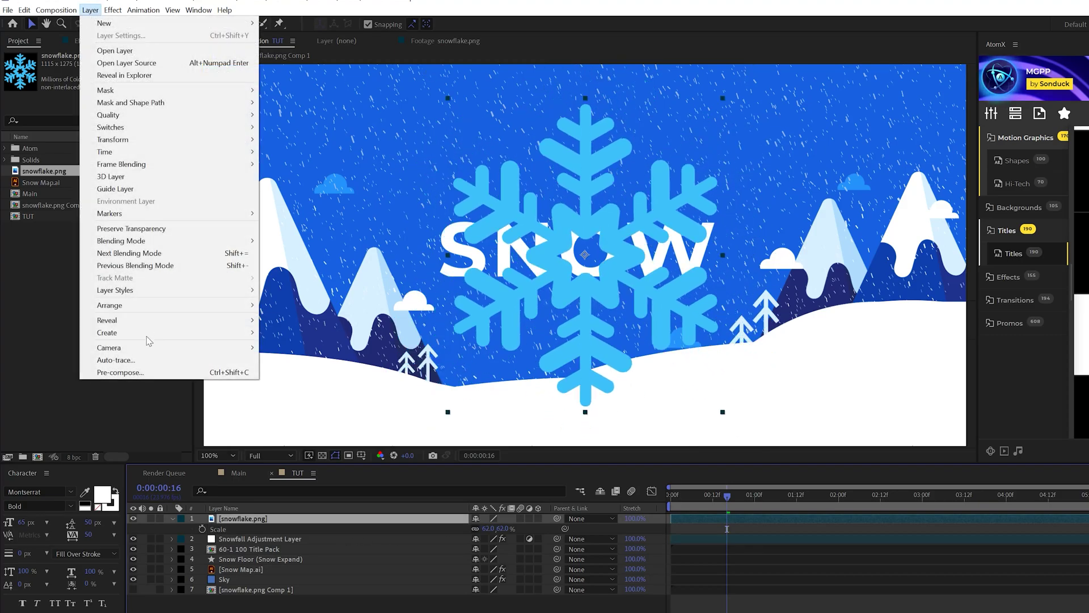
{"action": "left_click", "coordinate": [140, 369]}
{"action": "left_click", "coordinate": [332, 315]}
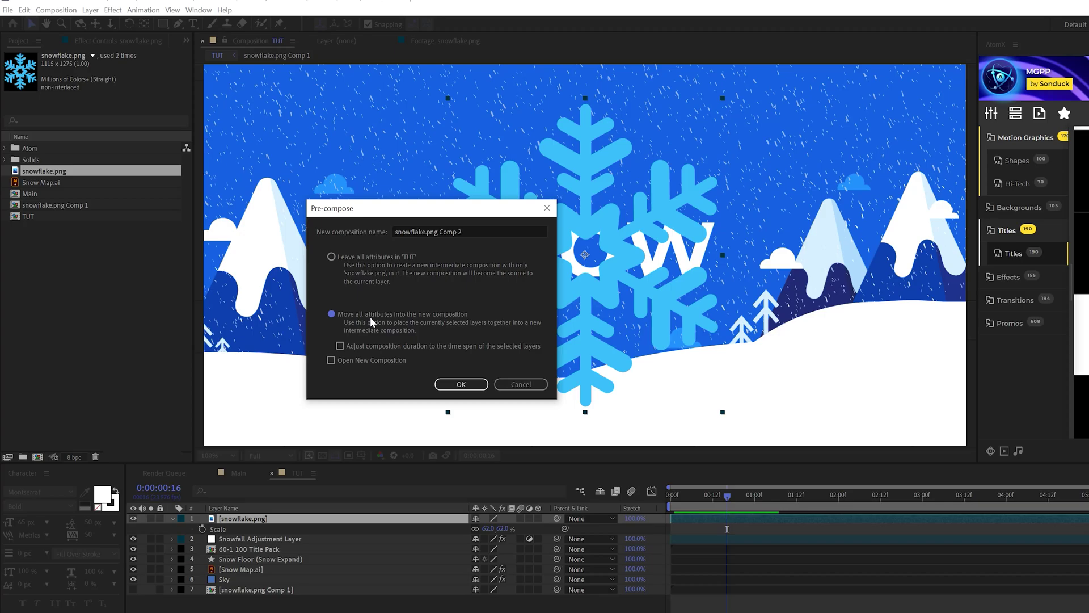
{"action": "left_click", "coordinate": [462, 384]}
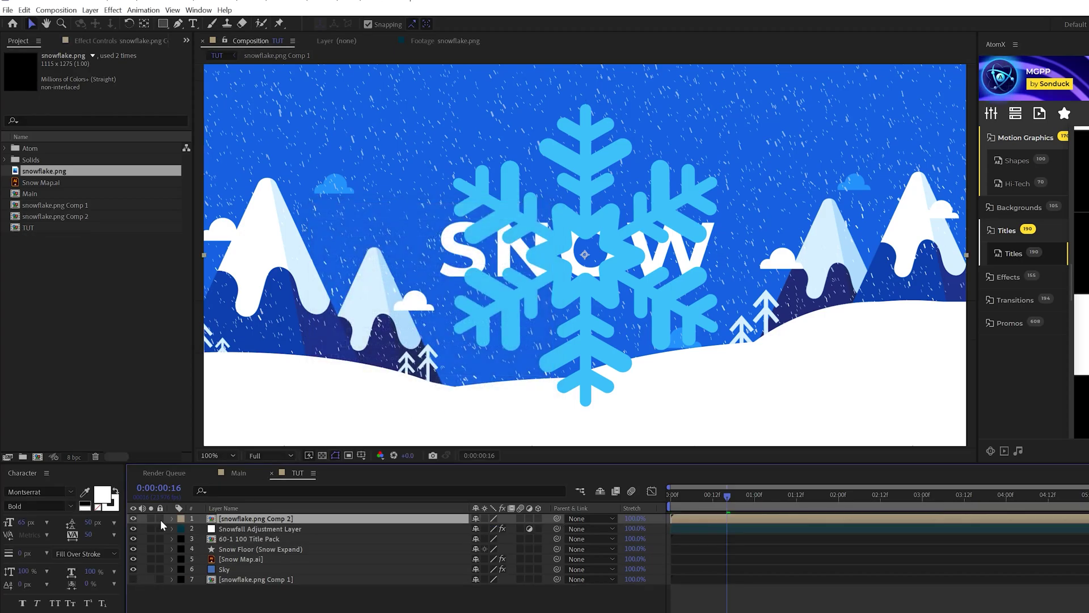
Hide snowflake.png Comp 2 and delete the old snowflake.png Comp 1 layer.
{"action": "left_click", "coordinate": [133, 518]}
{"action": "left_click", "coordinate": [241, 578]}
{"action": "key", "text": "Delete"}
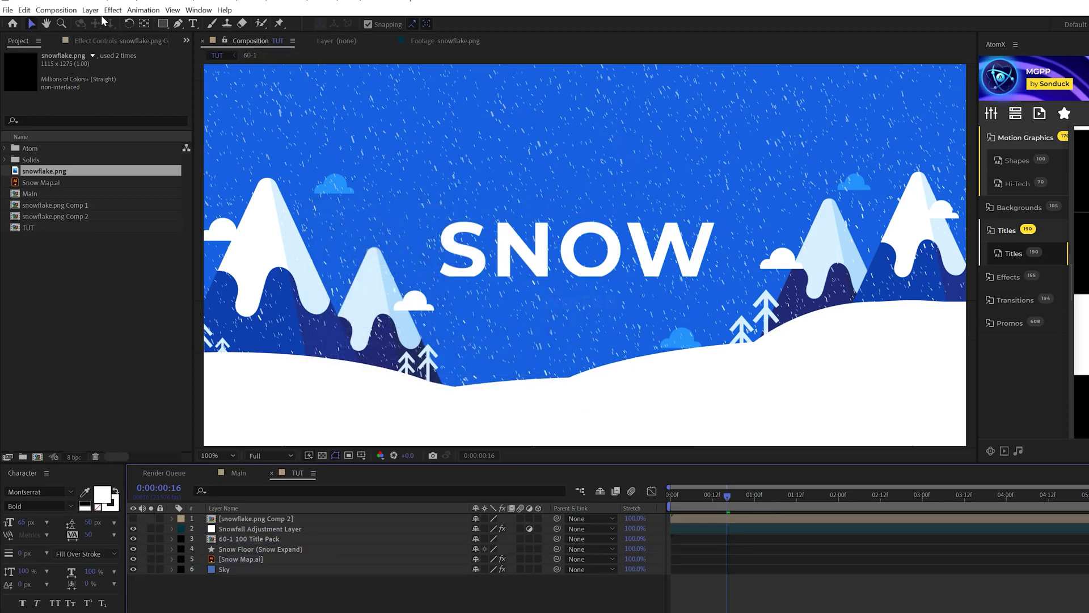
Create a new solid layer named Particles.
{"action": "left_click", "coordinate": [90, 10]}
{"action": "mouse_move", "coordinate": [99, 24]}
{"action": "left_click", "coordinate": [295, 35]}
{"action": "type", "text": "Particles"}
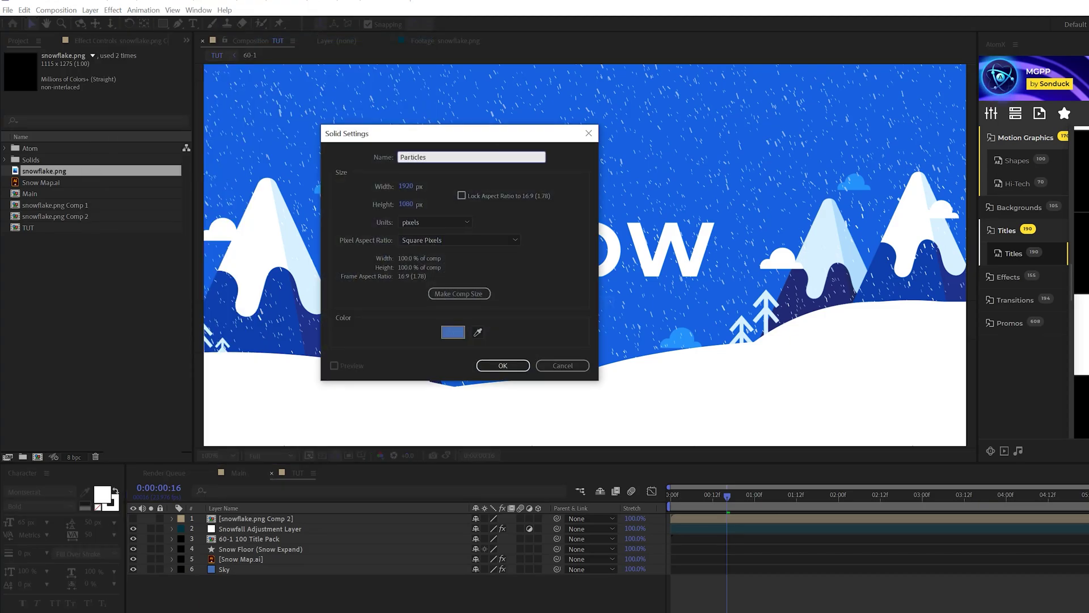
{"action": "key", "text": "Return"}
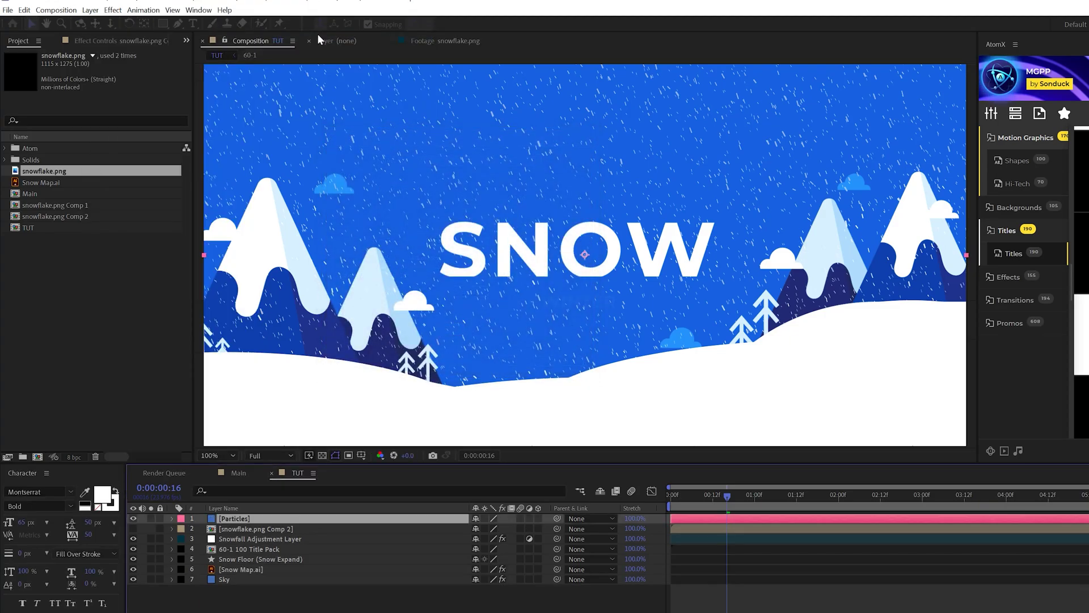
Apply Simulation > CC Particle World to the Particles layer.
{"action": "left_click", "coordinate": [112, 10]}
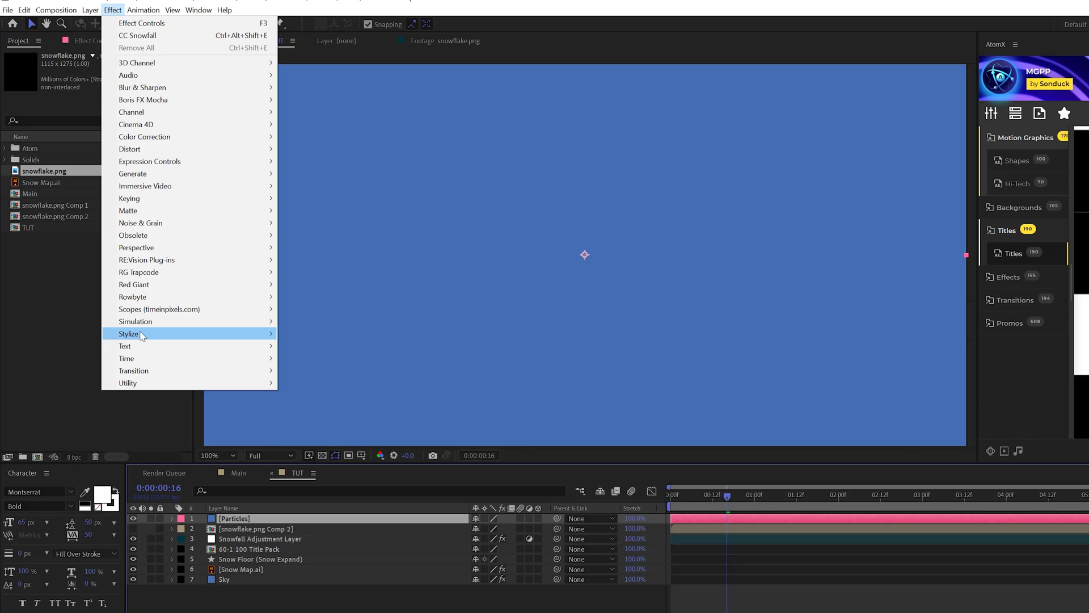
{"action": "mouse_move", "coordinate": [188, 321]}
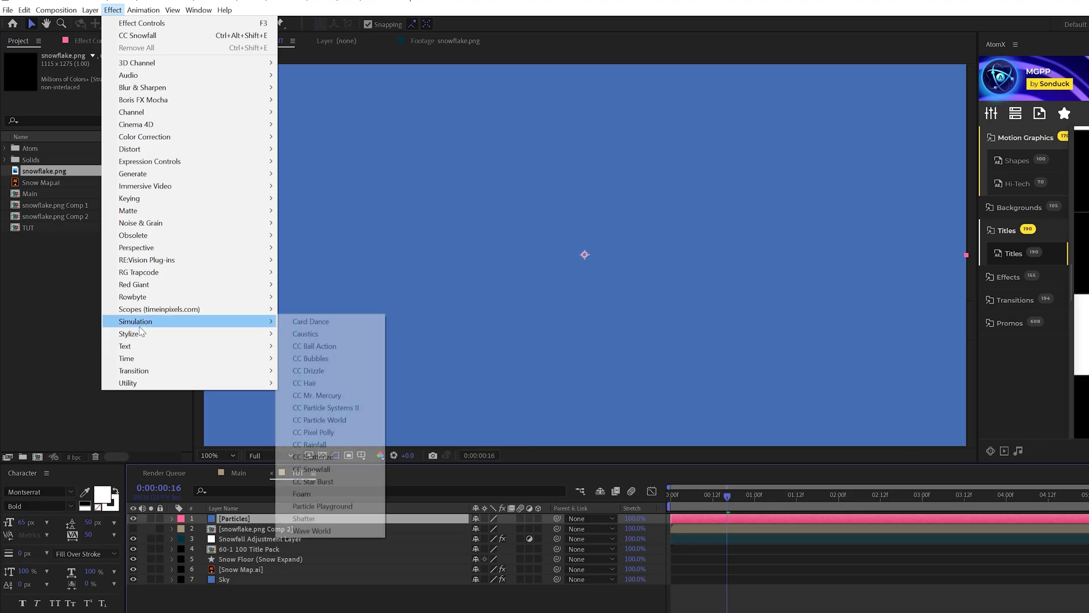
{"action": "left_click", "coordinate": [333, 422]}
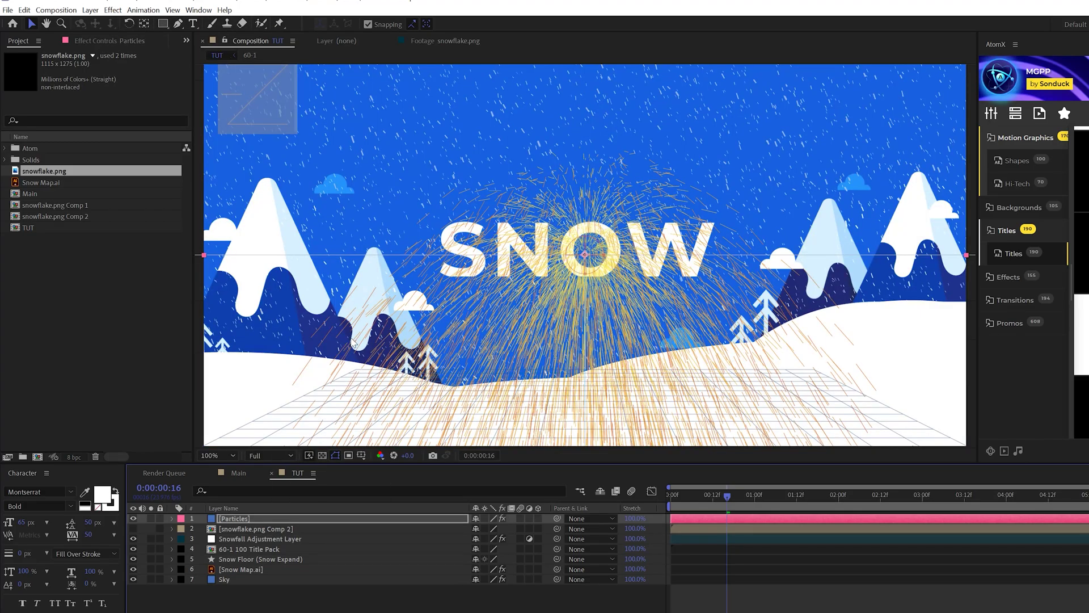
Set the CC Particle World Particle Type to Textured QuadPolygon.
{"action": "left_click", "coordinate": [114, 41]}
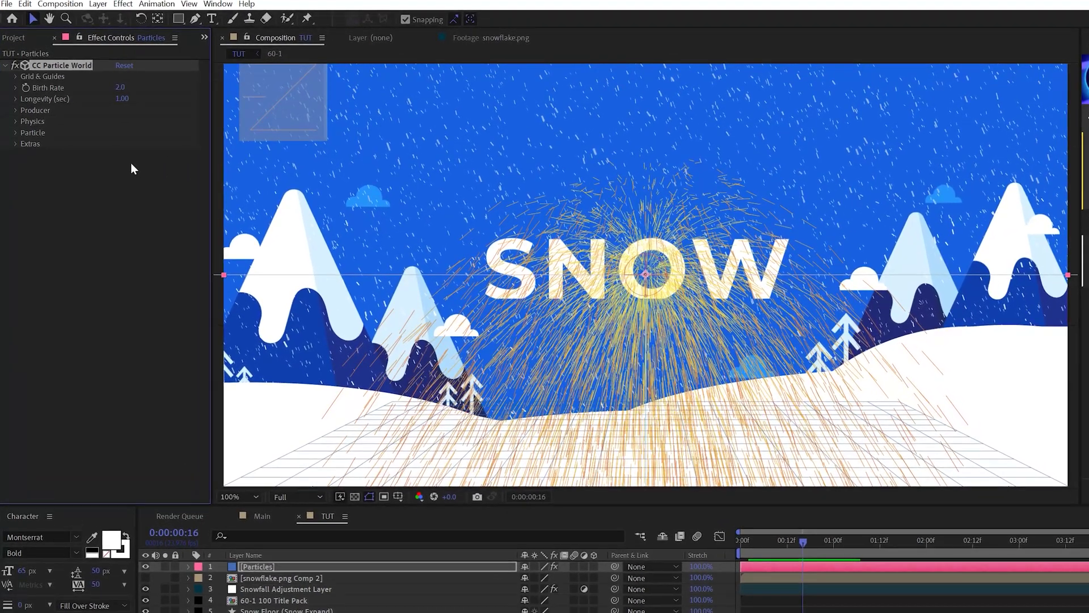
{"action": "left_click", "coordinate": [16, 132]}
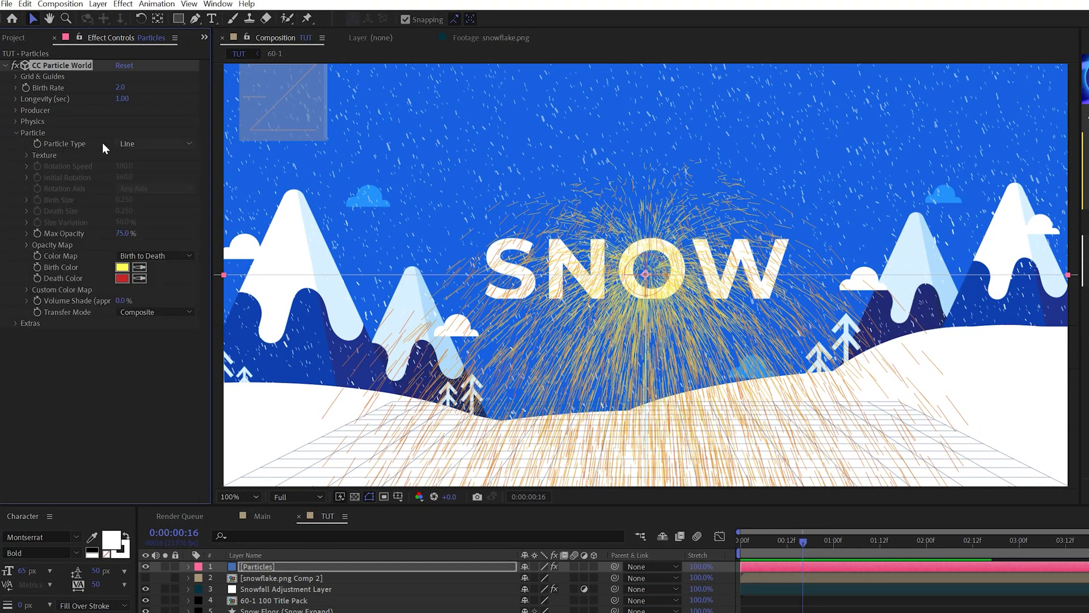
{"action": "left_click", "coordinate": [159, 144]}
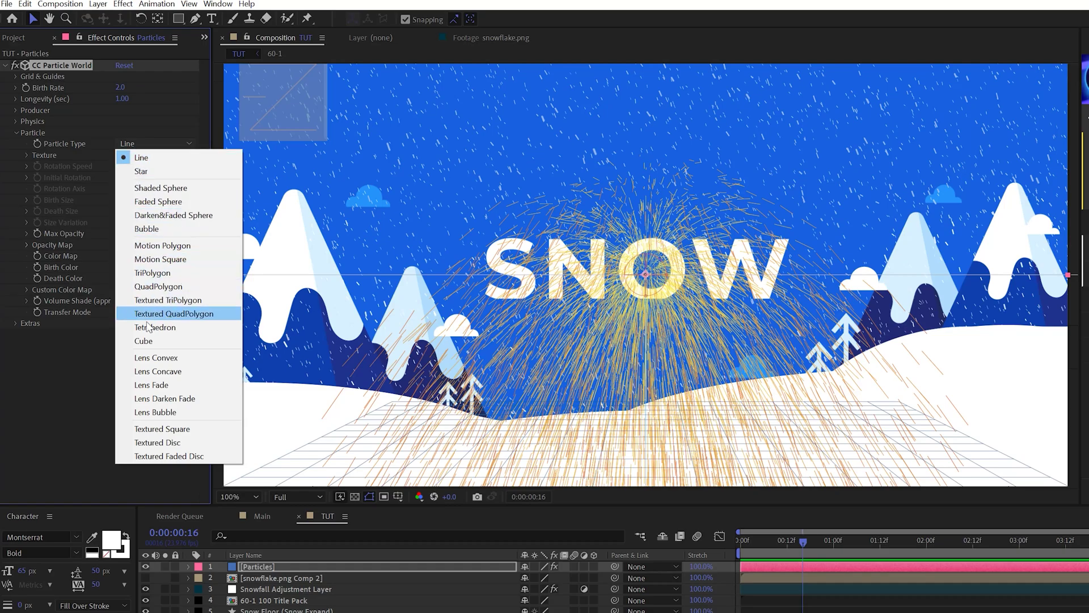
{"action": "left_click", "coordinate": [184, 316]}
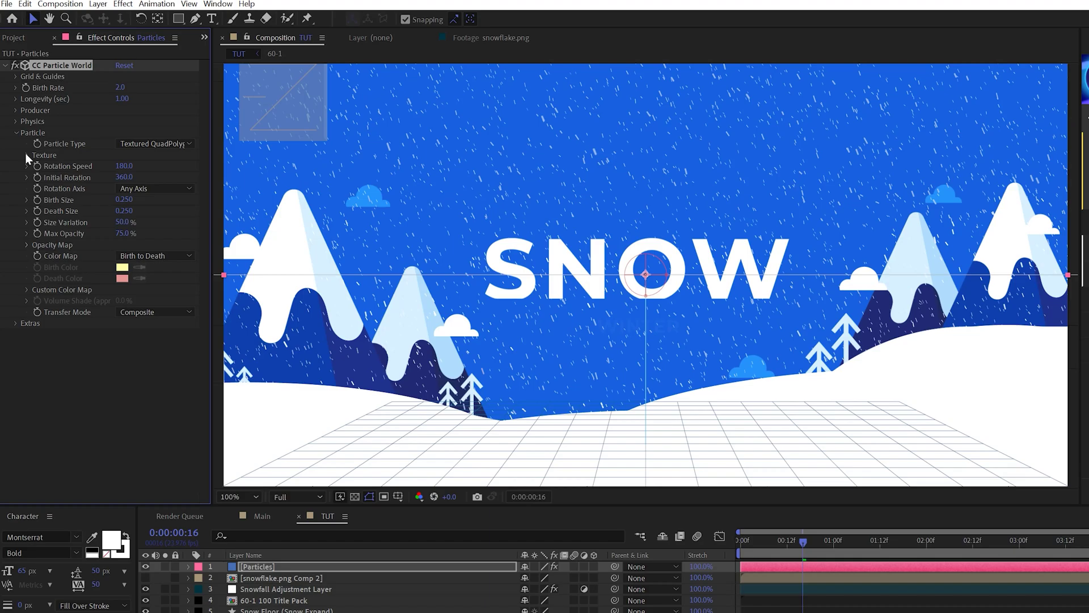
Set the particle Texture Layer to snowflake.png Comp 2 and zoom the preview to 200%.
{"action": "left_click", "coordinate": [26, 155]}
{"action": "left_click", "coordinate": [131, 166]}
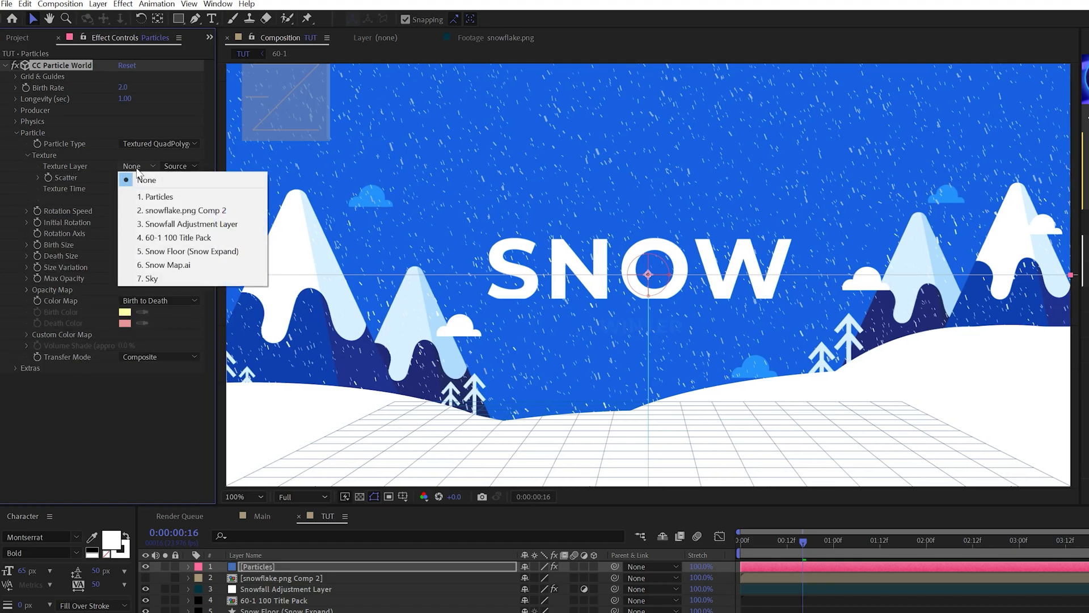
{"action": "left_click", "coordinate": [161, 212]}
{"action": "key", "text": "period"}
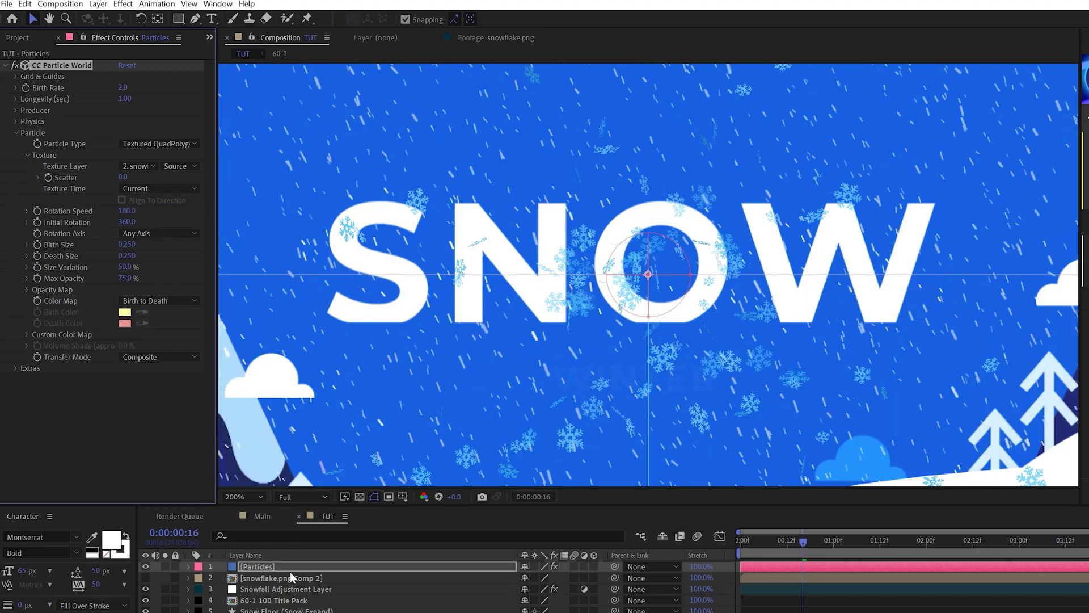
Inside snowflake.png Comp 2, add a Fill effect coloured pure white.
{"action": "left_click", "coordinate": [261, 578]}
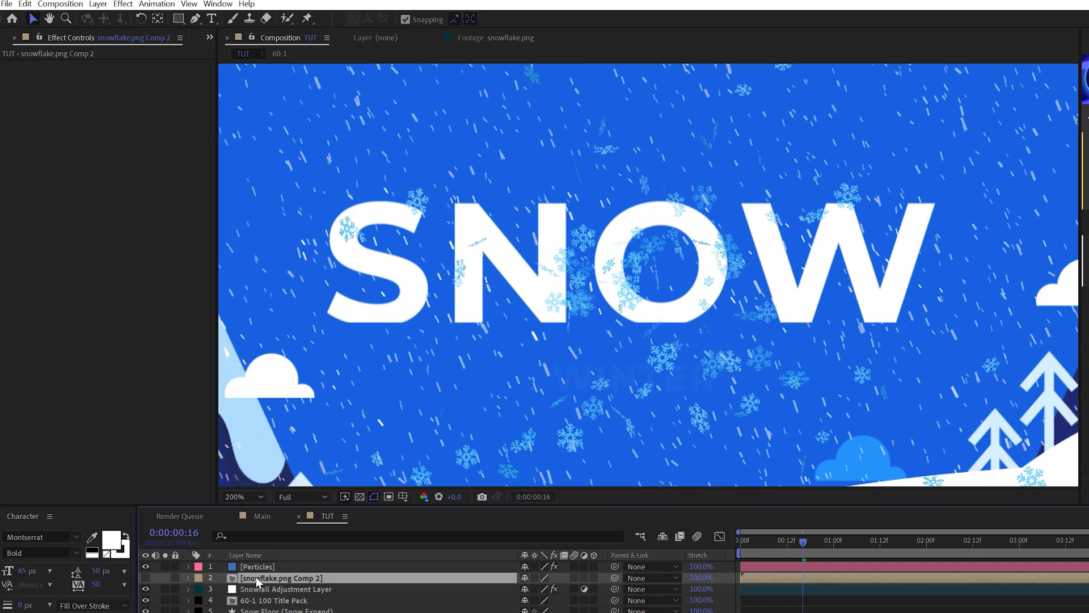
{"action": "double_click", "coordinate": [257, 578]}
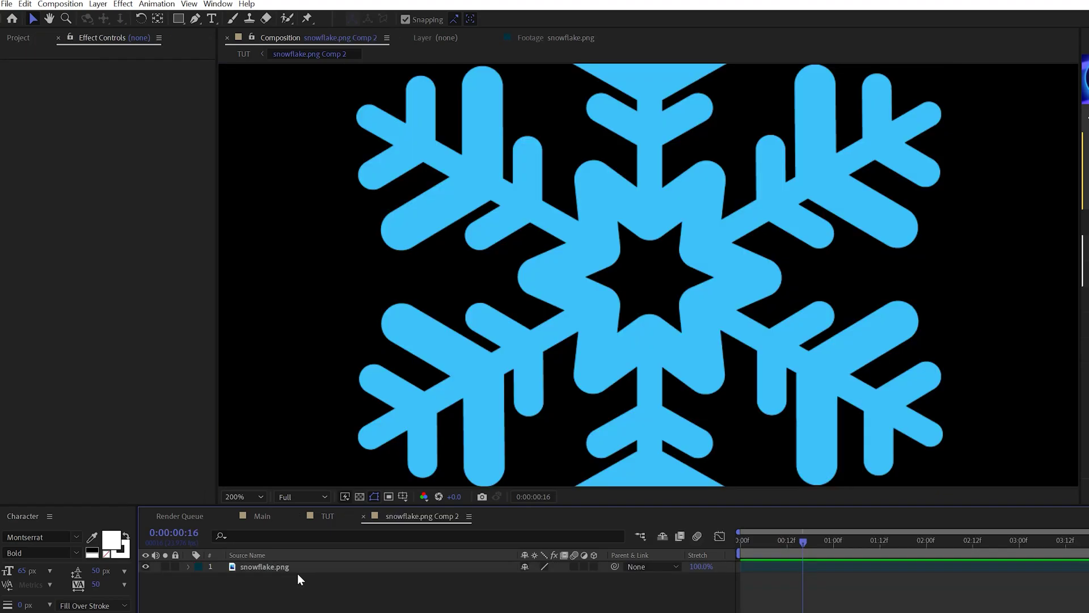
{"action": "left_click", "coordinate": [122, 4]}
{"action": "mouse_move", "coordinate": [185, 191]}
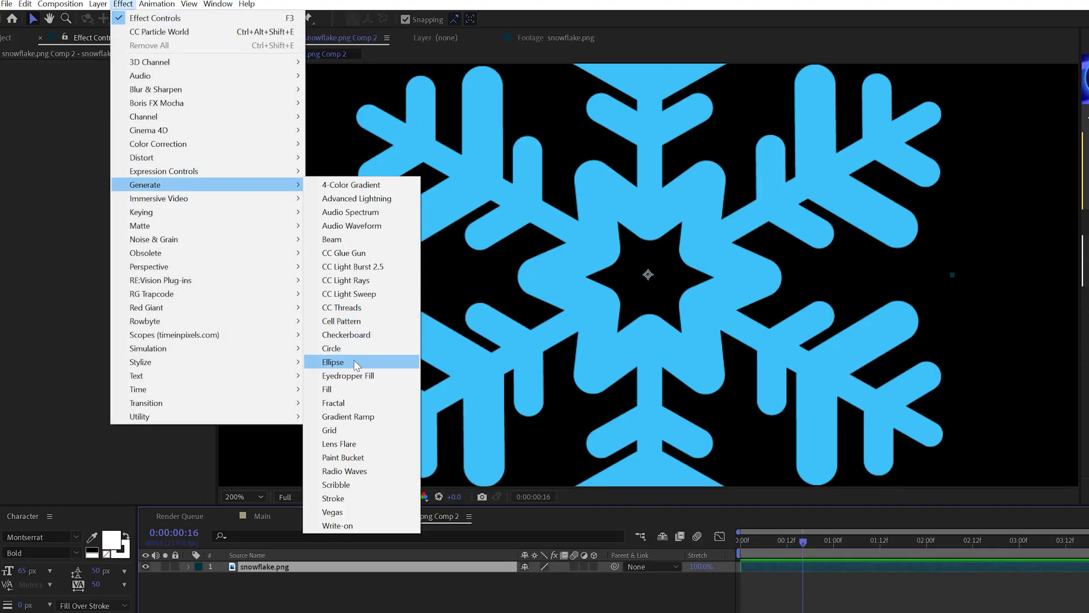
{"action": "left_click", "coordinate": [338, 388]}
{"action": "left_click", "coordinate": [124, 99]}
{"action": "left_click_drag", "start_coordinate": [674, 480], "coordinate": [552, 466]}
{"action": "left_click", "coordinate": [840, 468]}
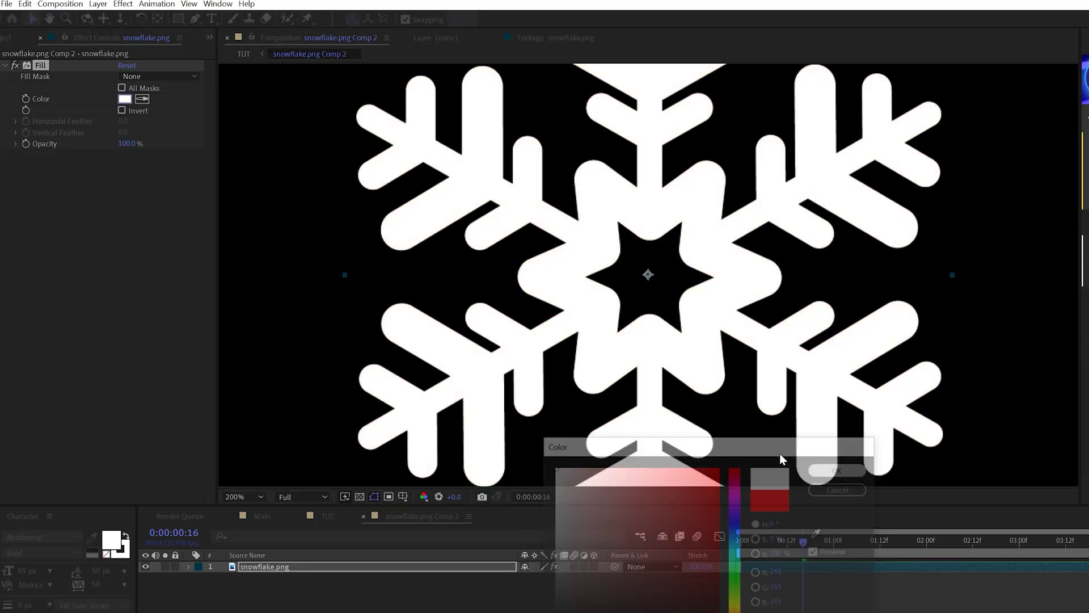
Return to TUT, select the Particles layer and collapse its Particle settings.
{"action": "left_click", "coordinate": [363, 515]}
{"action": "scroll", "coordinate": [632, 421], "scroll_direction": "down", "scroll_amount": 2}
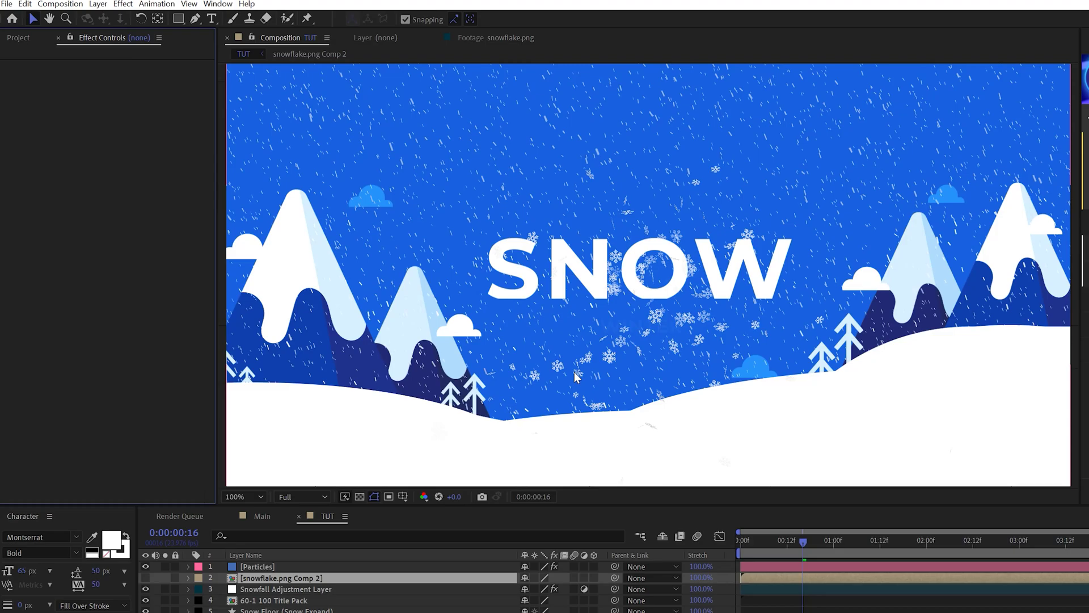
{"action": "left_click", "coordinate": [243, 567]}
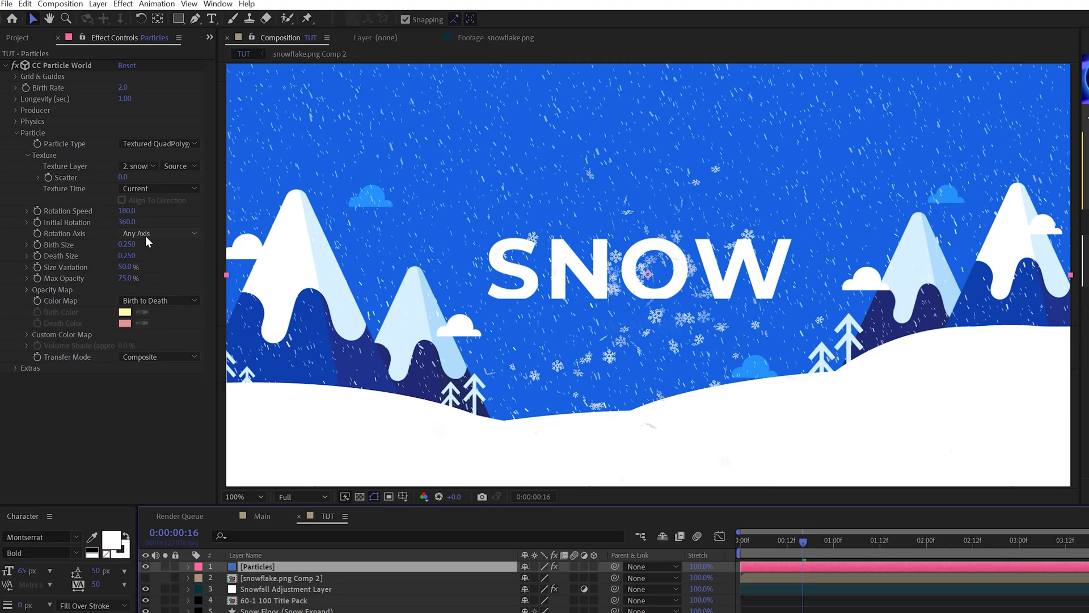
{"action": "left_click", "coordinate": [16, 132]}
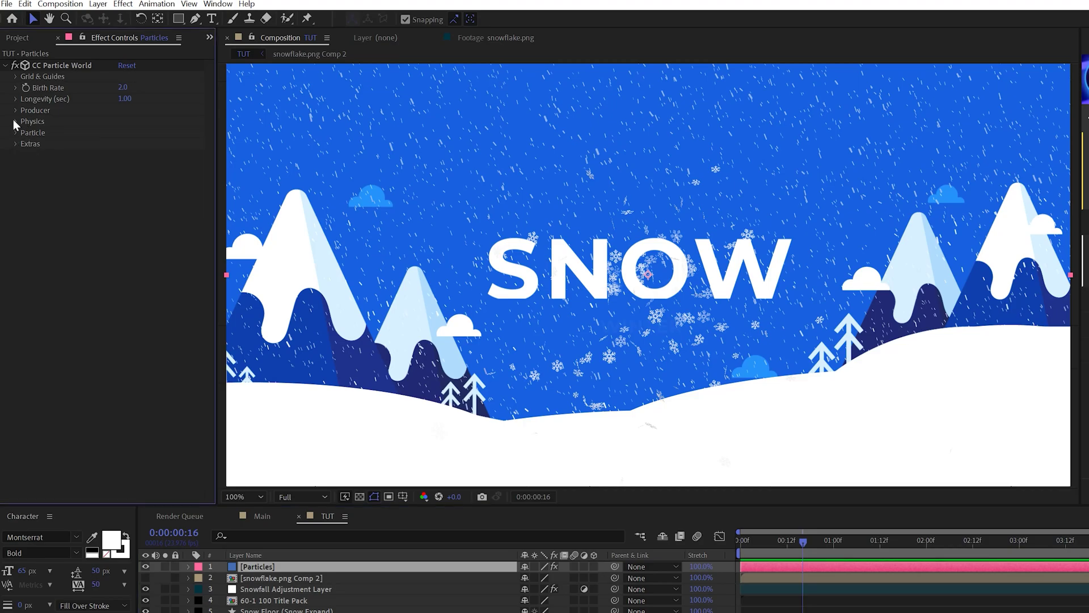
Set the CC Particle World physics Animation to Twirl.
{"action": "left_click", "coordinate": [15, 122]}
{"action": "left_click", "coordinate": [136, 132]}
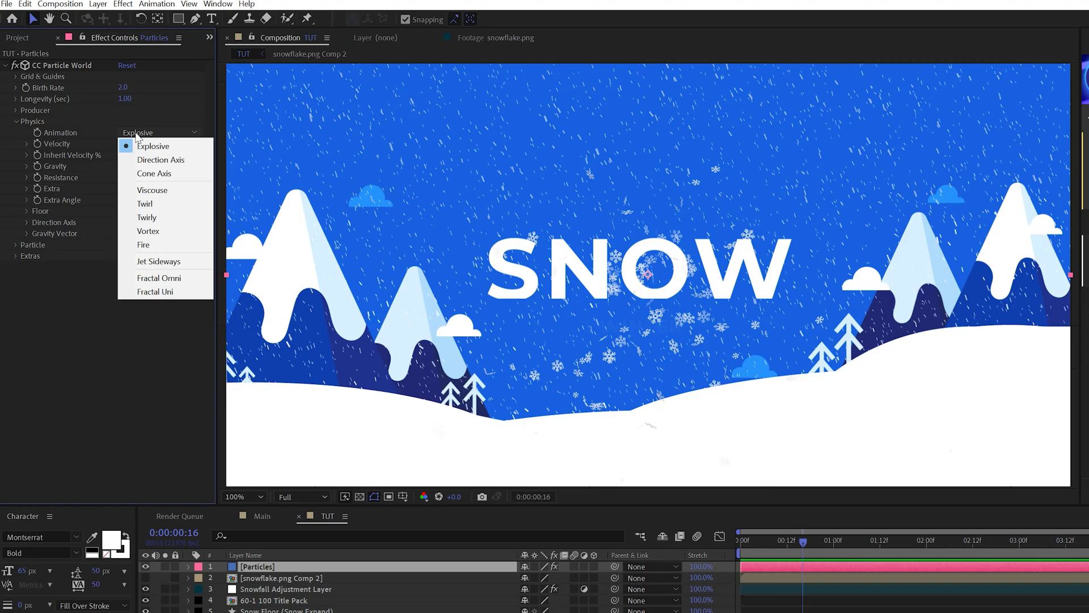
{"action": "left_click", "coordinate": [160, 205]}
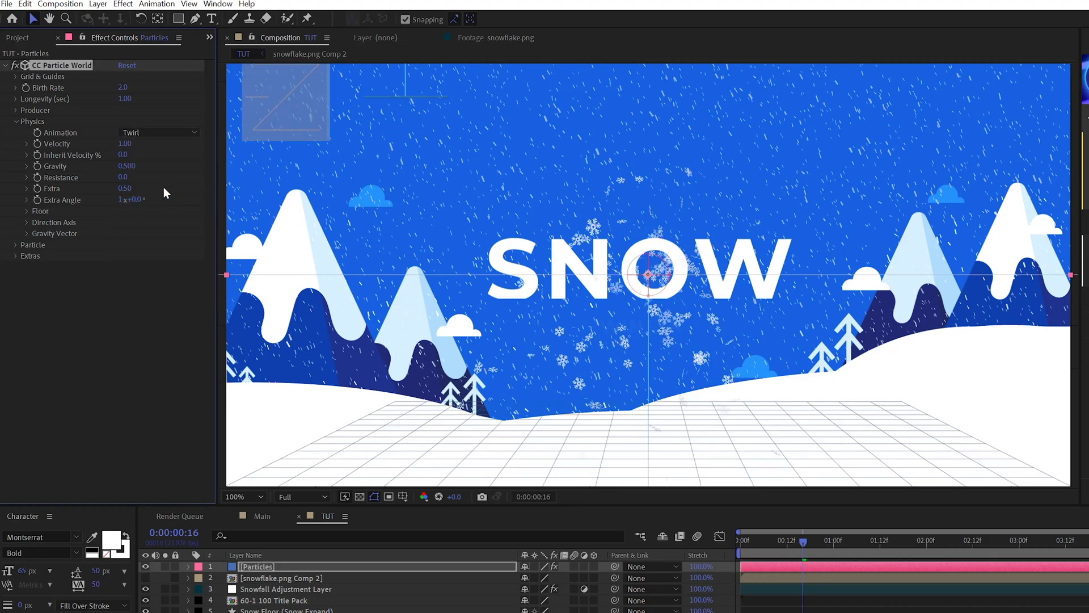
{"action": "left_click", "coordinate": [76, 342]}
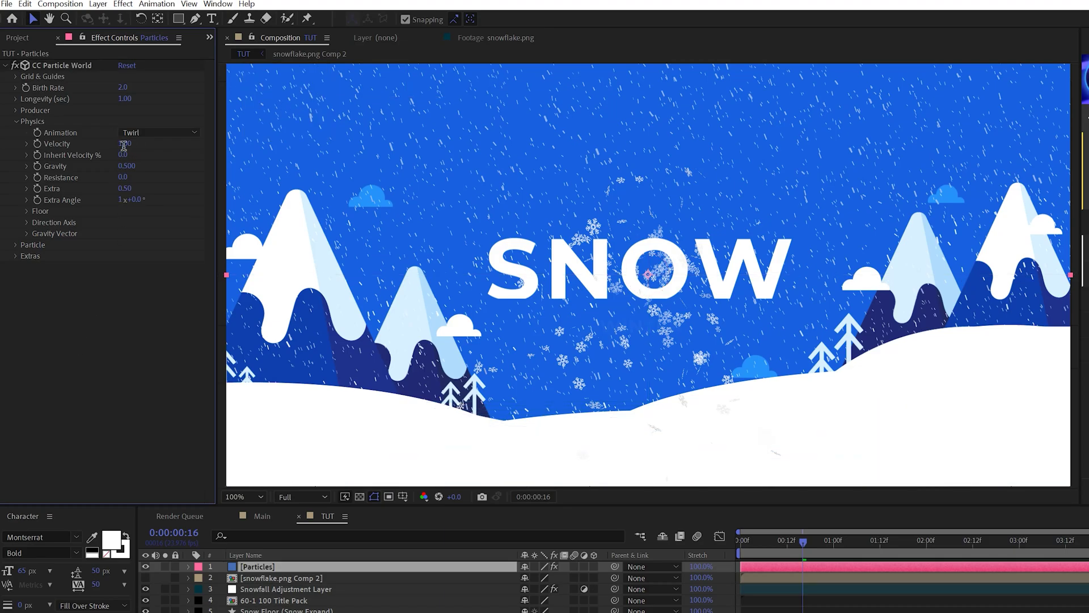
Set physics Velocity to 0.10 and Gravity to 0.010.
{"action": "left_click", "coordinate": [123, 144]}
{"action": "key", "text": "Return"}
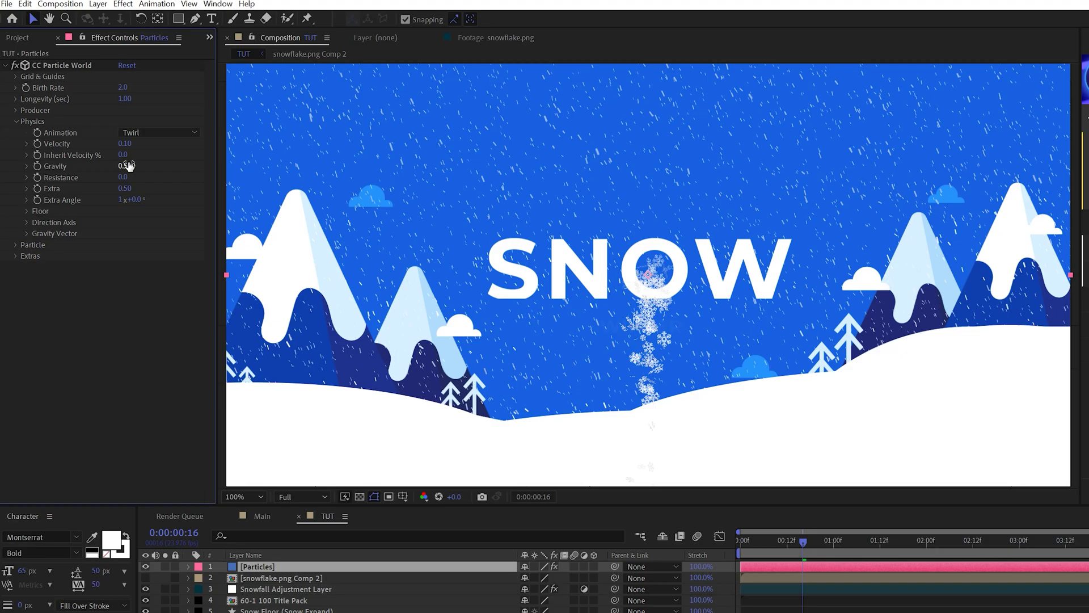
{"action": "left_click", "coordinate": [126, 166]}
{"action": "type", "text": ".01"}
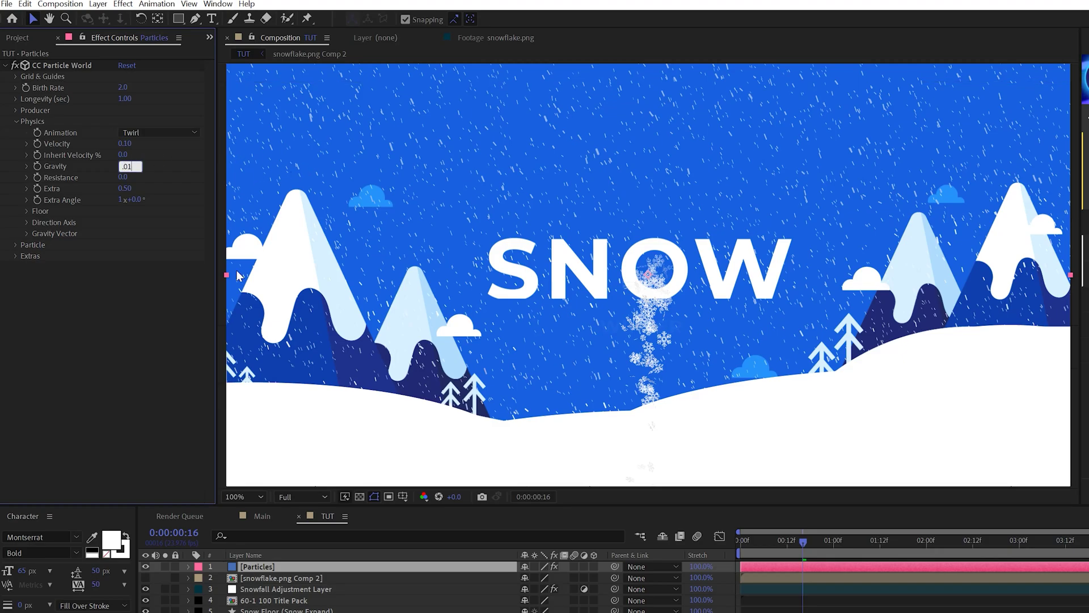
{"action": "key", "text": "Return"}
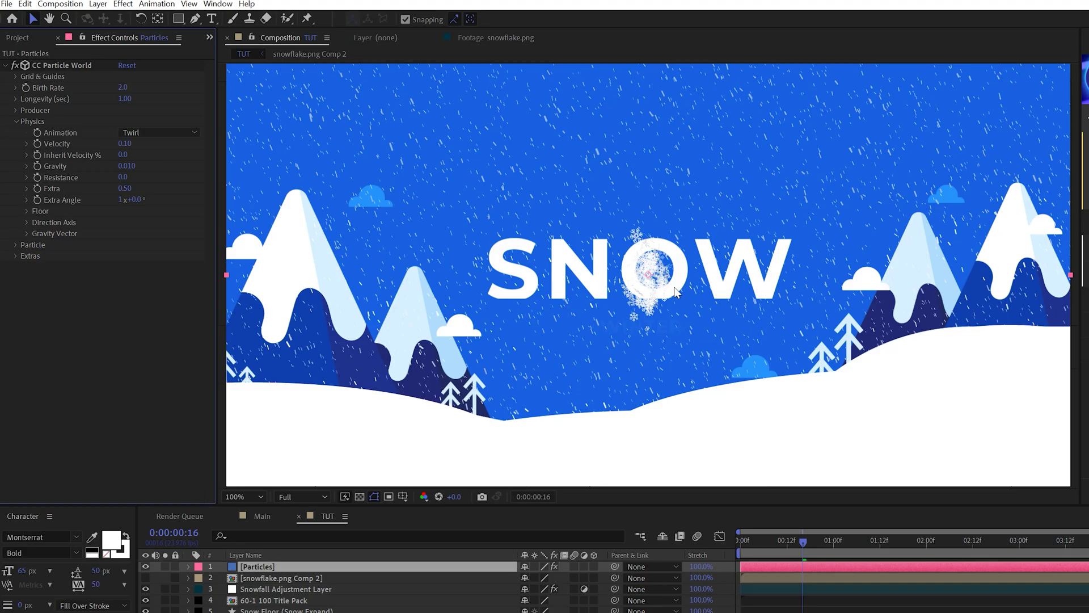
Set the Producer to Radius X 1.245, Radius Y 0.005 and Position Y -0.35.
{"action": "left_click", "coordinate": [15, 120]}
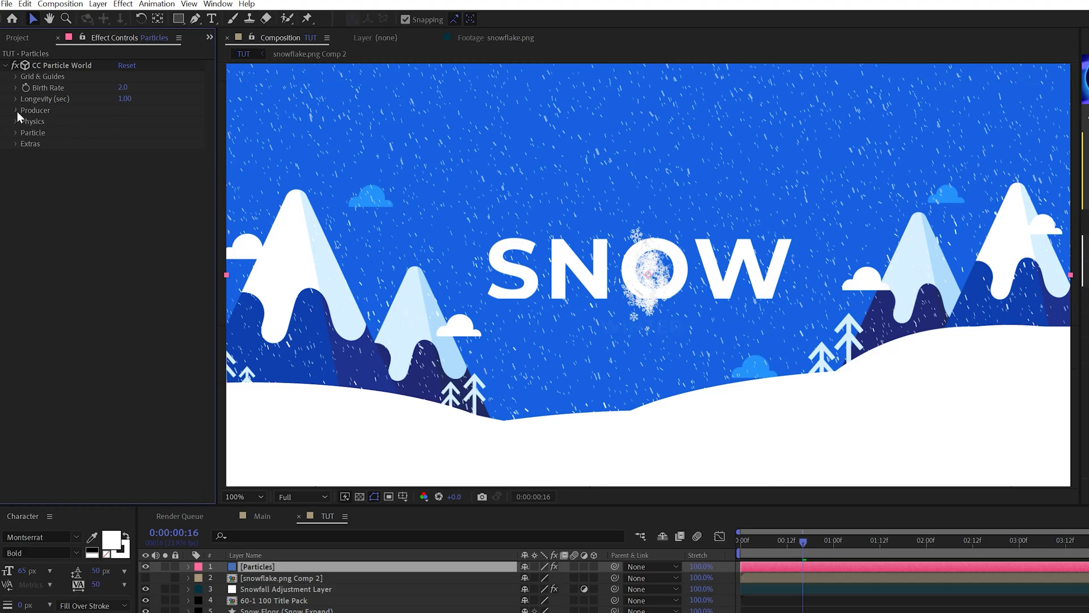
{"action": "left_click", "coordinate": [17, 110]}
{"action": "left_click_drag", "start_coordinate": [132, 157], "coordinate": [214, 168]}
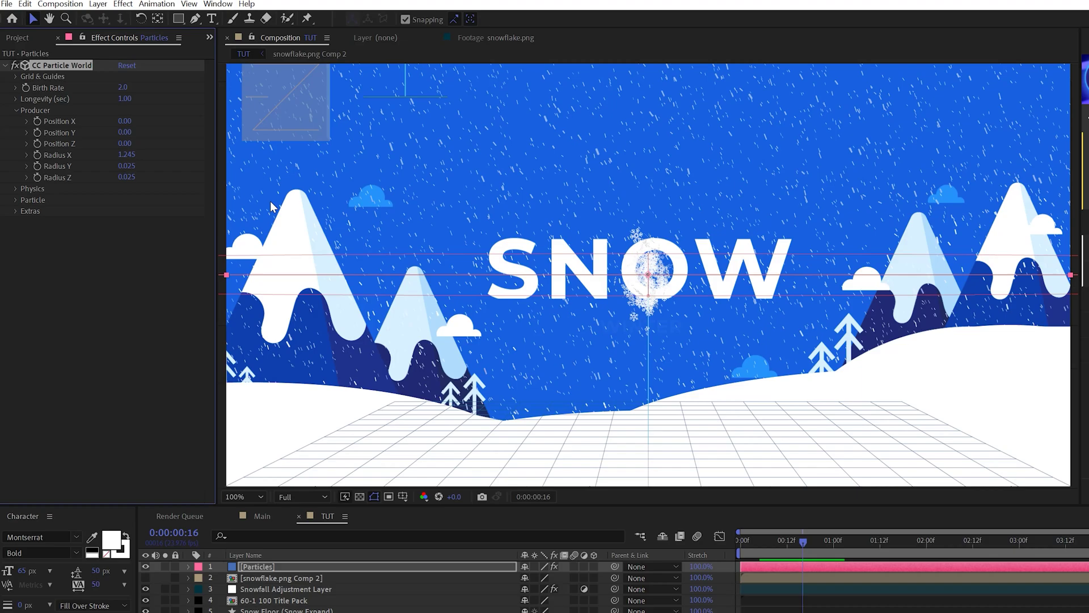
{"action": "left_click_drag", "start_coordinate": [125, 168], "coordinate": [127, 171]}
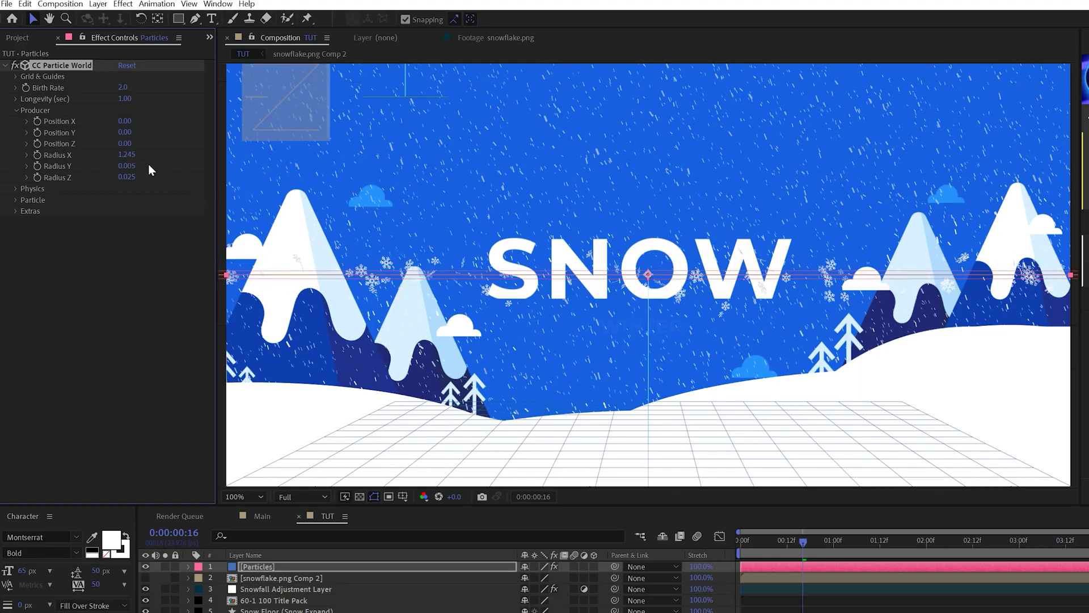
{"action": "left_click_drag", "start_coordinate": [125, 132], "coordinate": [91, 128]}
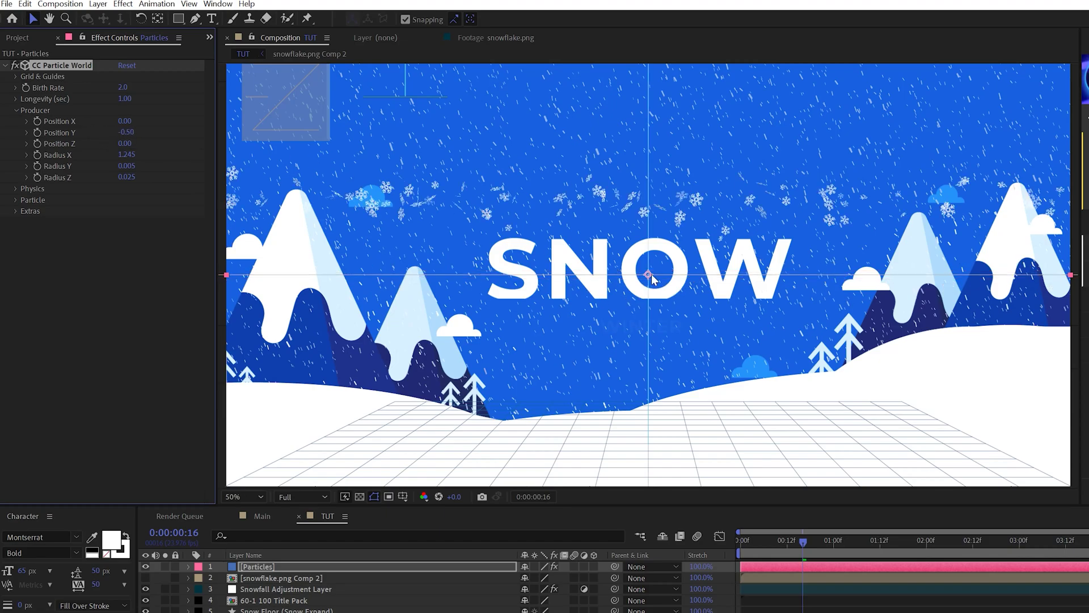
{"action": "left_click_drag", "start_coordinate": [652, 301], "coordinate": [656, 135]}
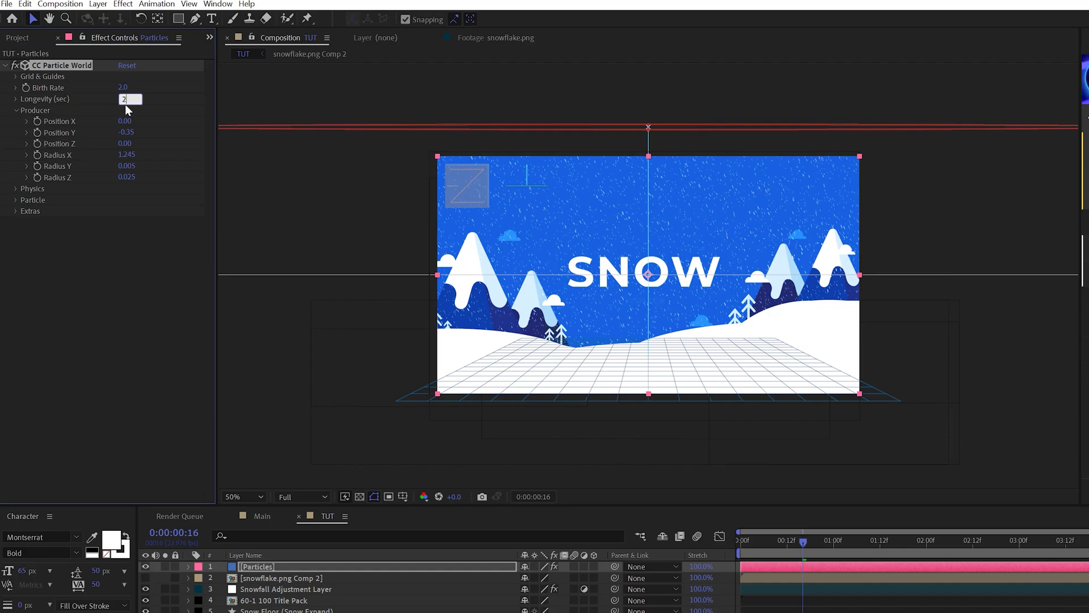
Set particle Longevity to 20 seconds and preview the snowfall.
{"action": "left_click", "coordinate": [136, 343]}
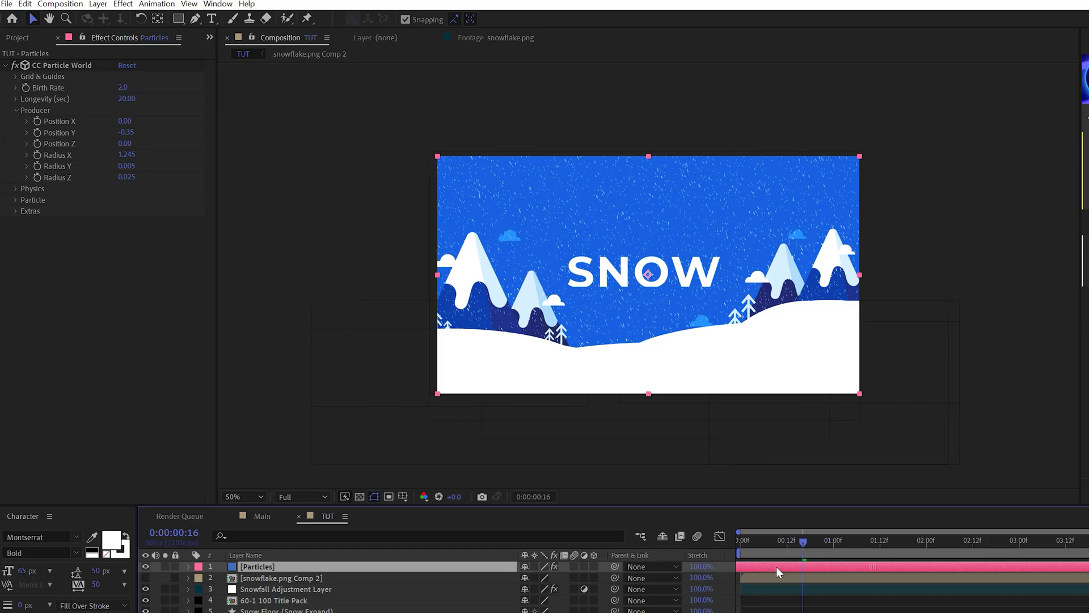
{"action": "left_click_drag", "start_coordinate": [1066, 566], "coordinate": [881, 577]}
{"action": "key", "text": "slash"}
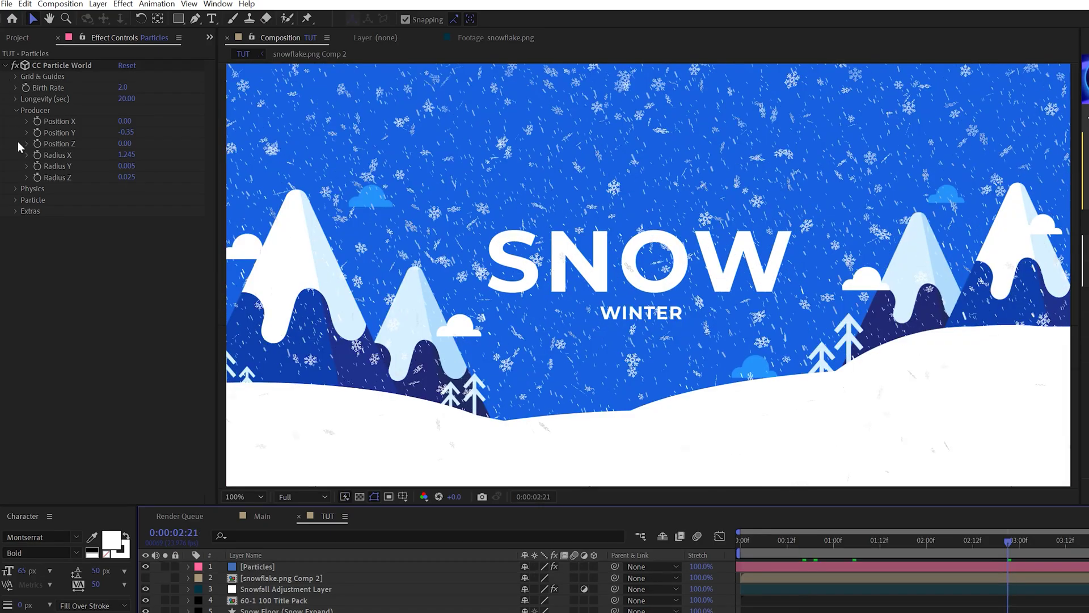
Give the Particles layer's snowflakes Rotation Speed 15 and Initial Rotation 30, then preview.
{"action": "left_click", "coordinate": [16, 201]}
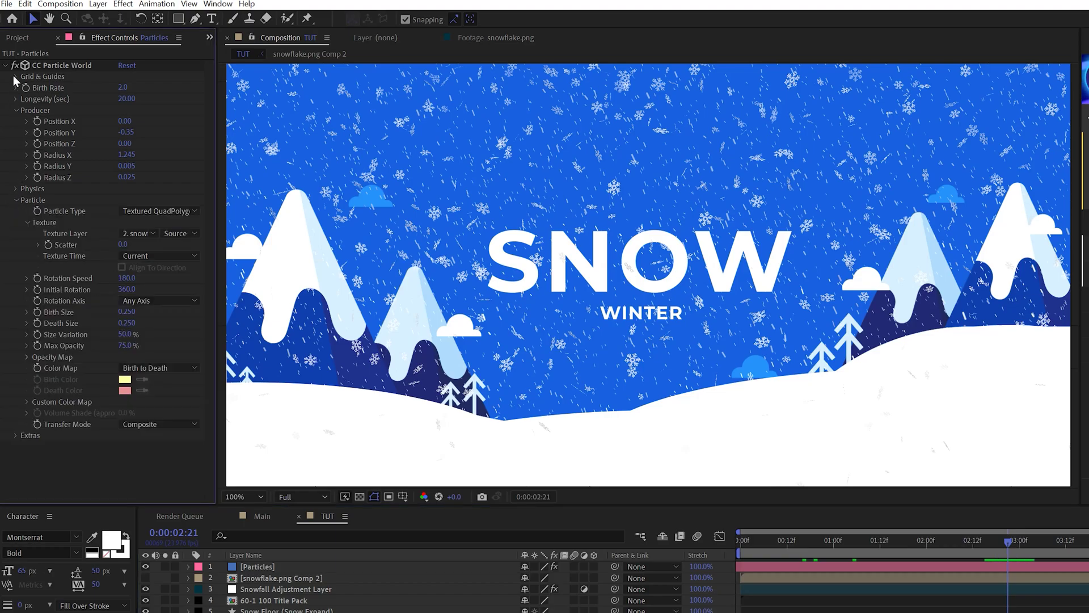
{"action": "left_click", "coordinate": [17, 110]}
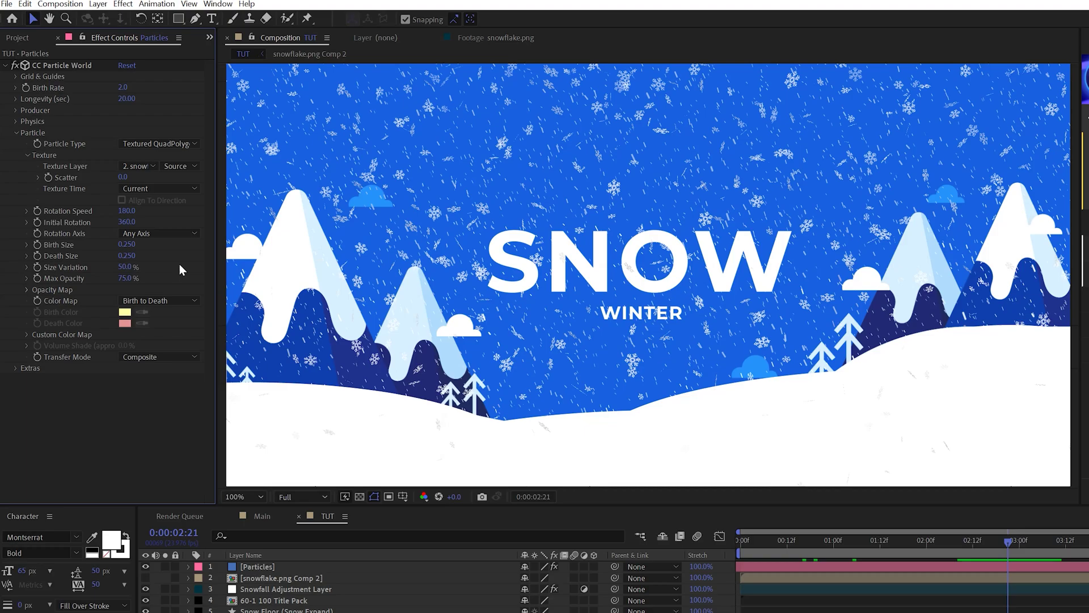
{"action": "left_click", "coordinate": [139, 222]}
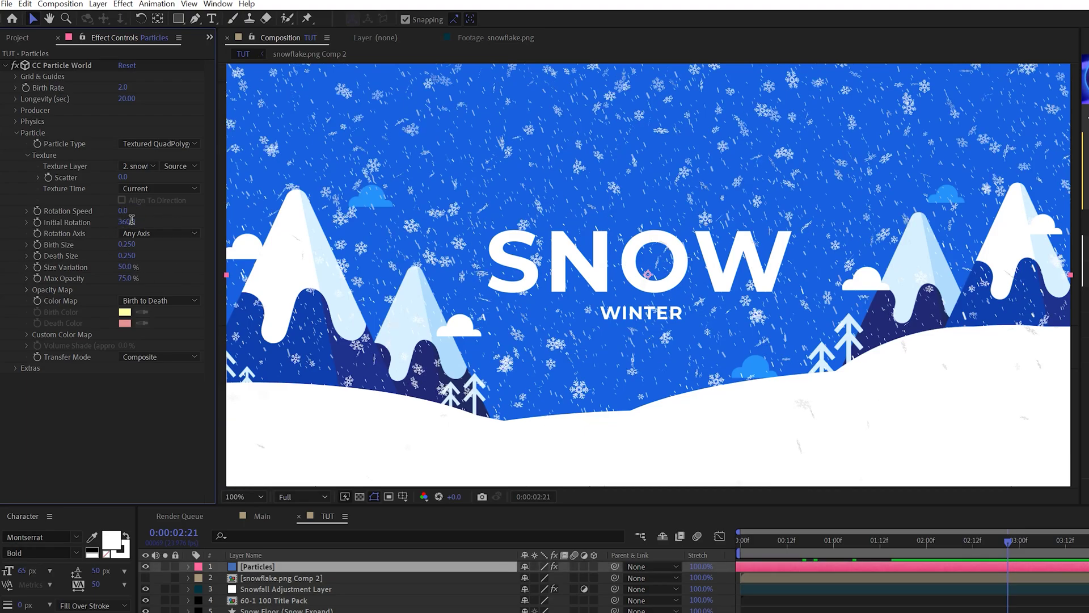
{"action": "key", "text": "period"}
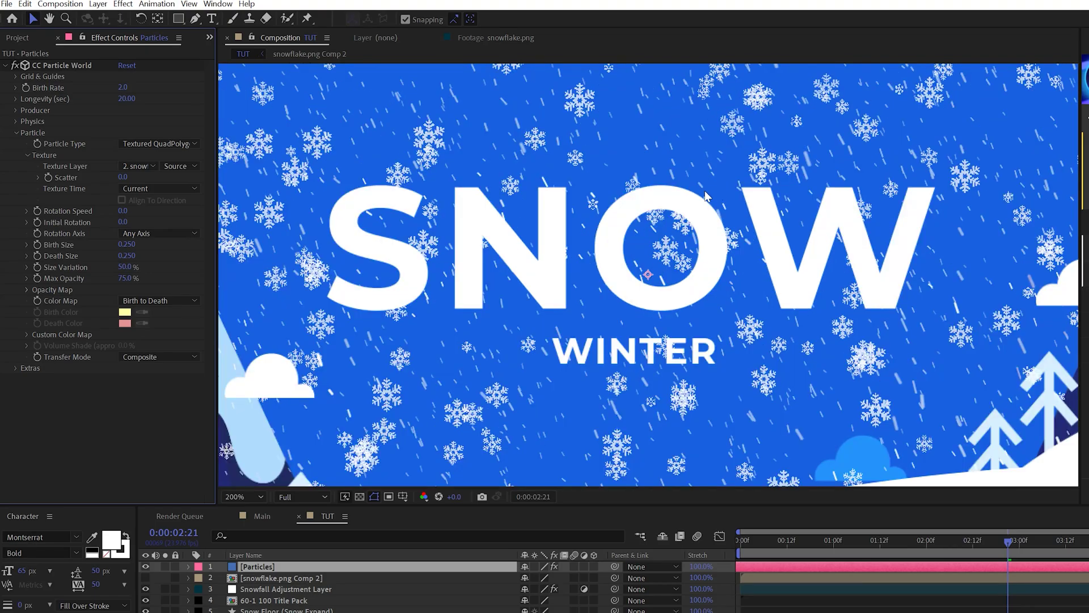
{"action": "key", "text": "comma"}
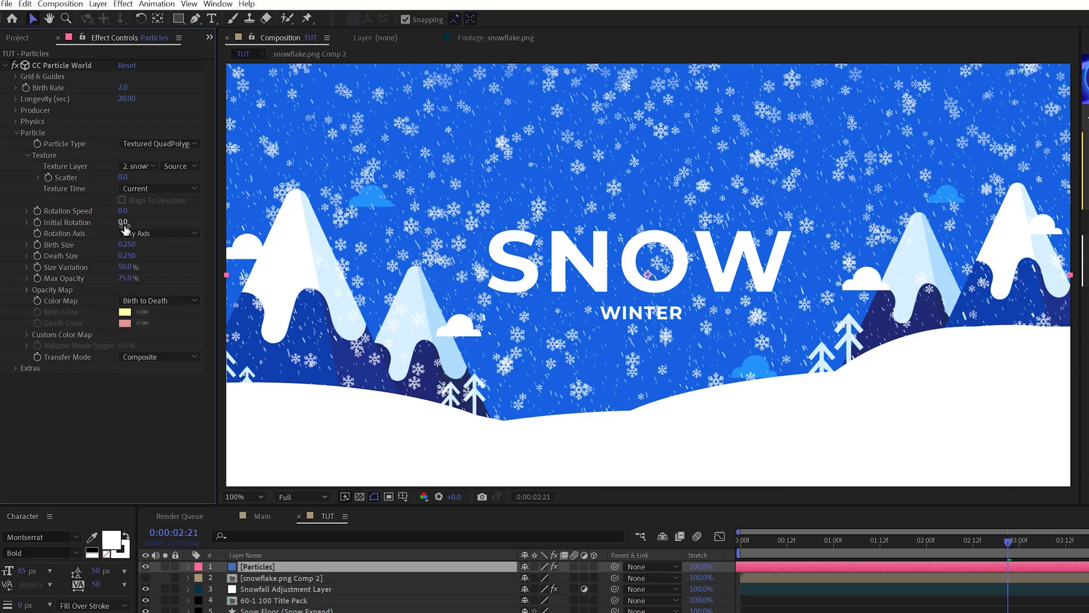
{"action": "type", "text": "15"}
{"action": "key", "text": "Return"}
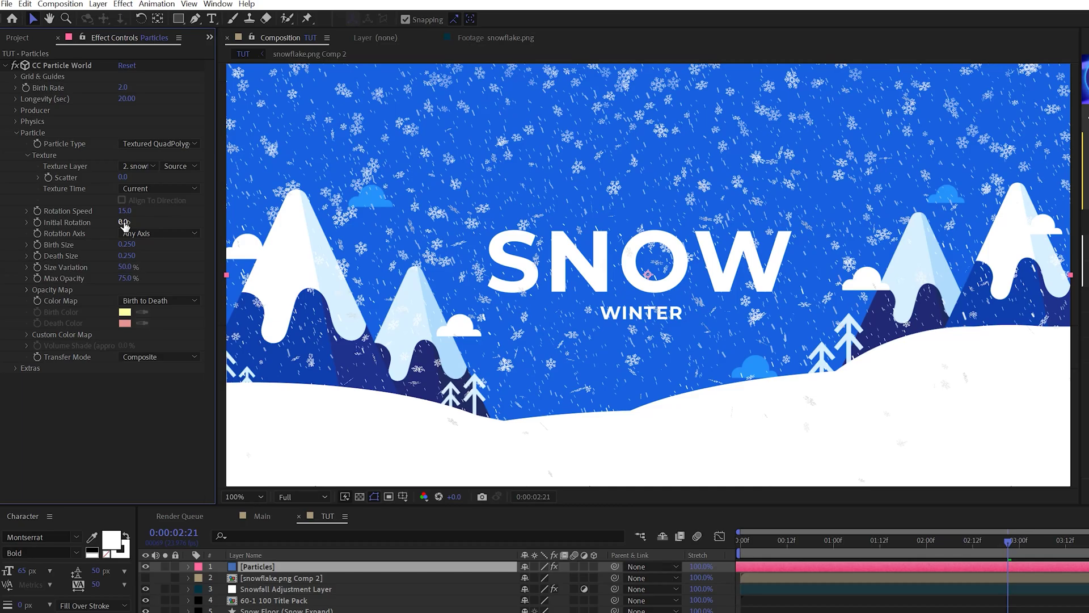
{"action": "type", "text": "30"}
{"action": "key", "text": "Return"}
{"action": "key", "text": "space"}
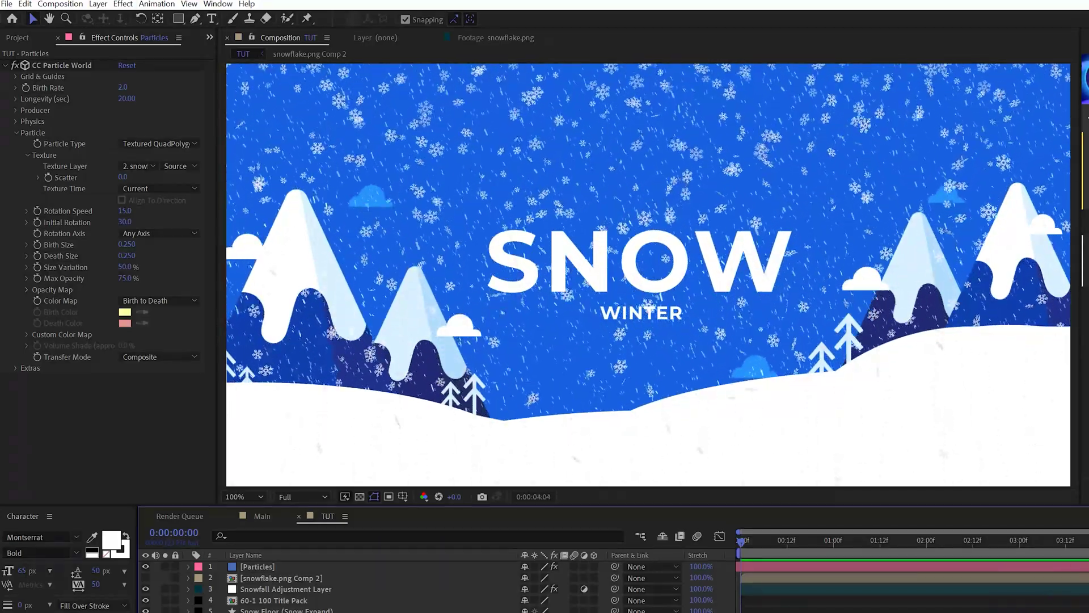
{"action": "left_click", "coordinate": [950, 540]}
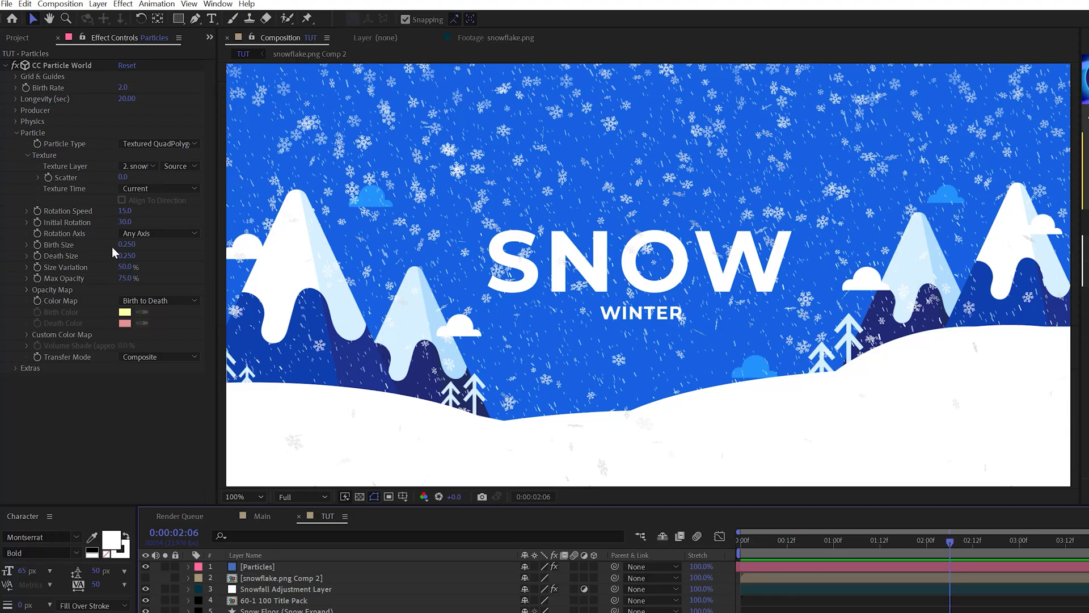
Set particle Birth Size and Death Size to 0.5.
{"action": "left_click", "coordinate": [126, 244]}
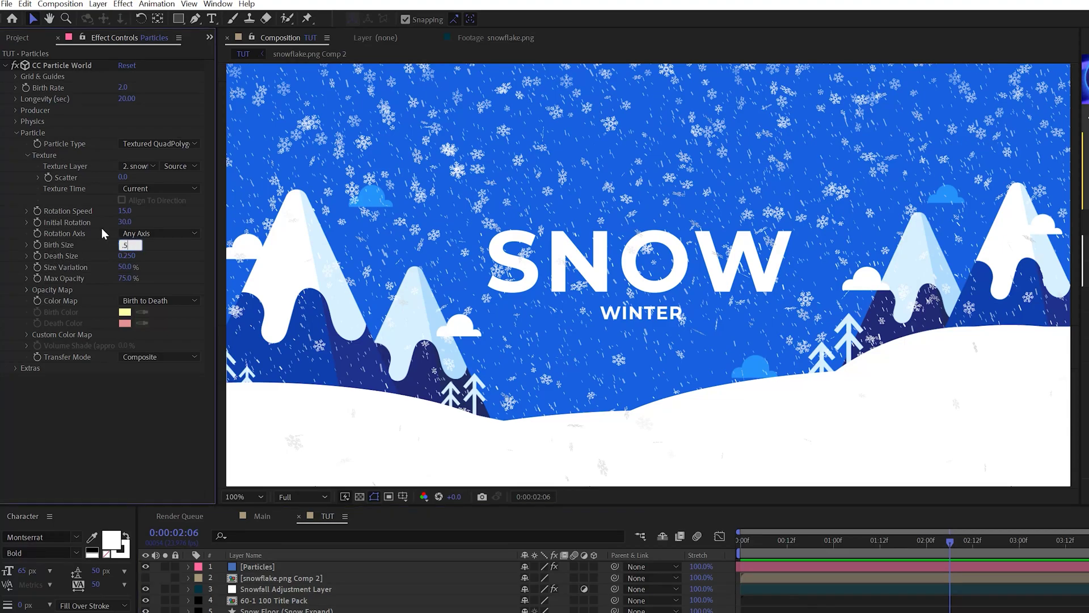
{"action": "type", "text": ".5"}
{"action": "key", "text": "Tab"}
{"action": "type", "text": ".5"}
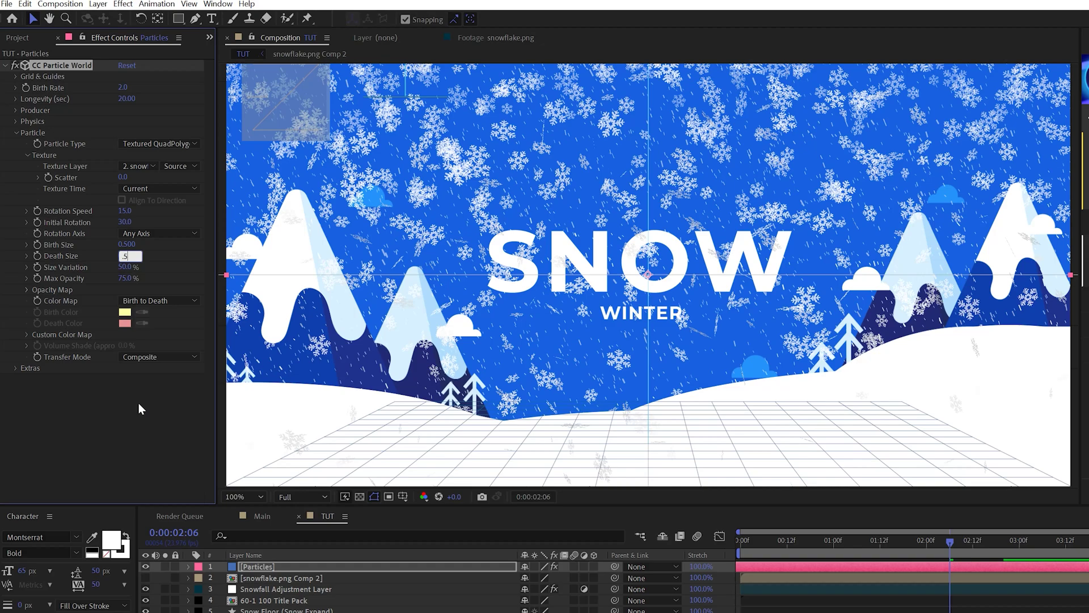
{"action": "left_click", "coordinate": [139, 408]}
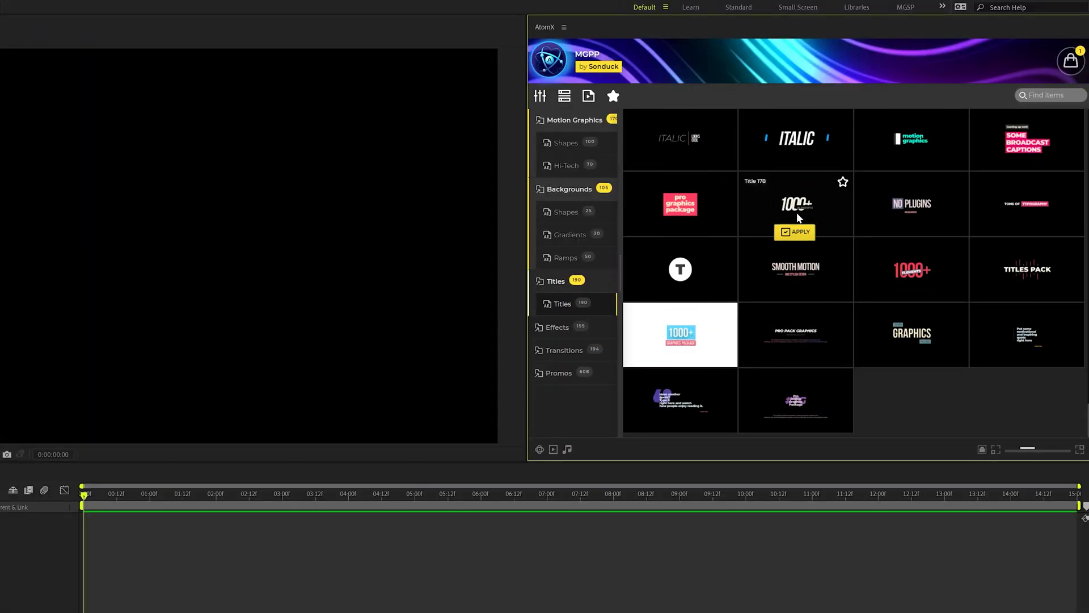
Apply the AtomX Title 178 template and open its Title 178-1 precomp.
{"action": "left_click", "coordinate": [797, 230]}
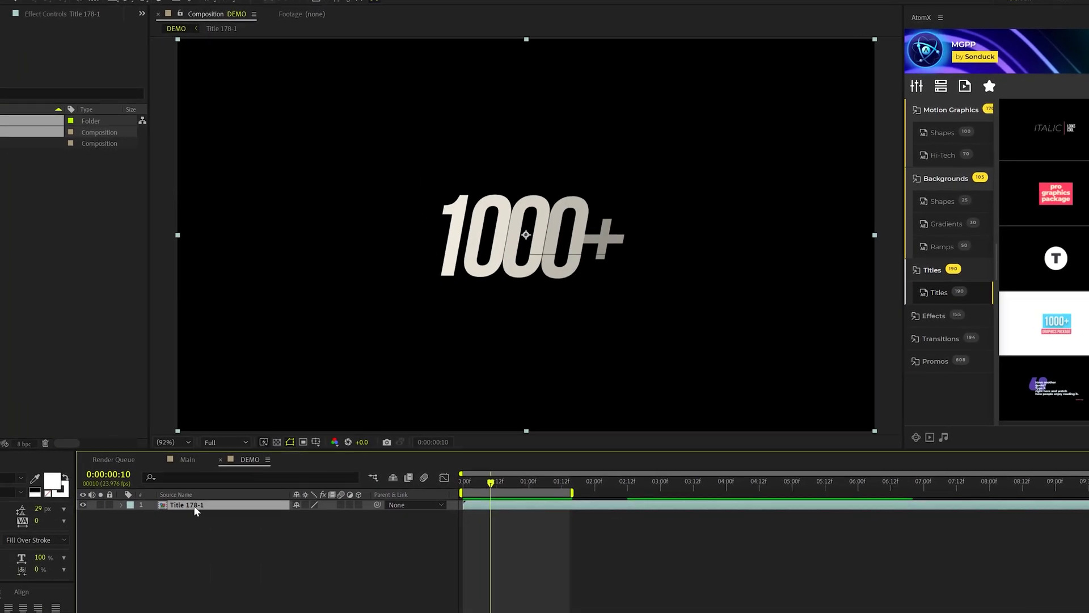
{"action": "double_click", "coordinate": [195, 505]}
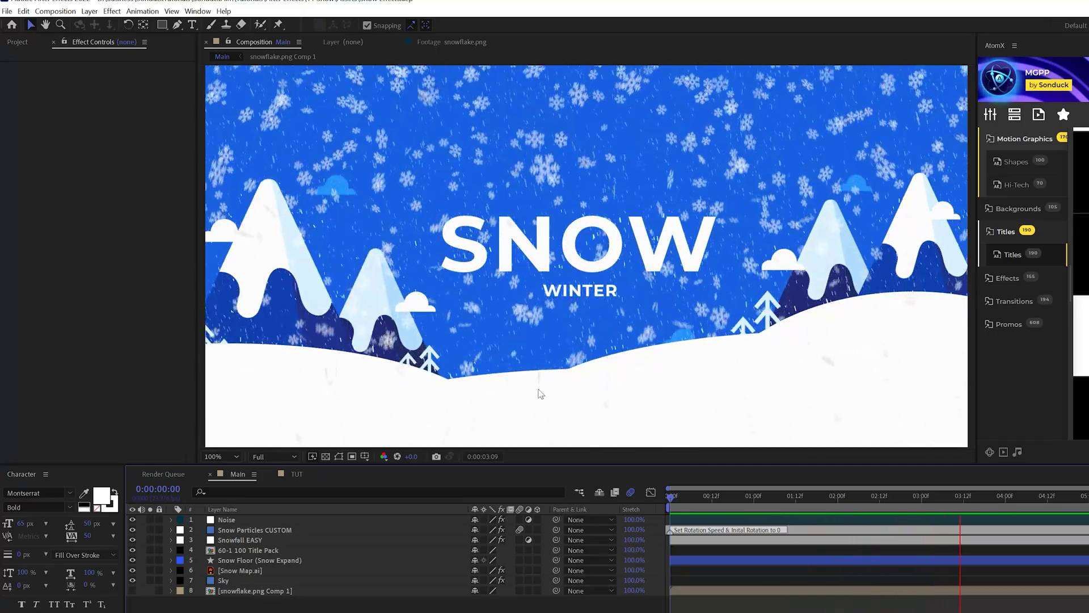
In TUT, choose the Ellipse Tool, set its stroke option and zoom to 50%.
{"action": "left_click_drag", "start_coordinate": [760, 494], "coordinate": [1044, 497]}
{"action": "left_click", "coordinate": [297, 474]}
{"action": "left_click", "coordinate": [170, 23]}
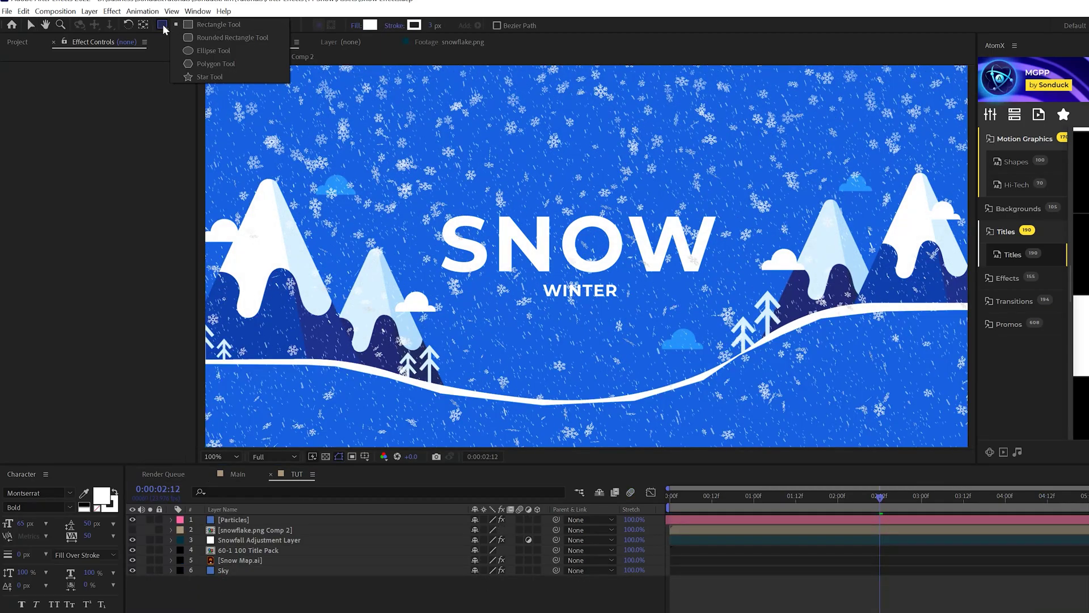
{"action": "left_click", "coordinate": [205, 50]}
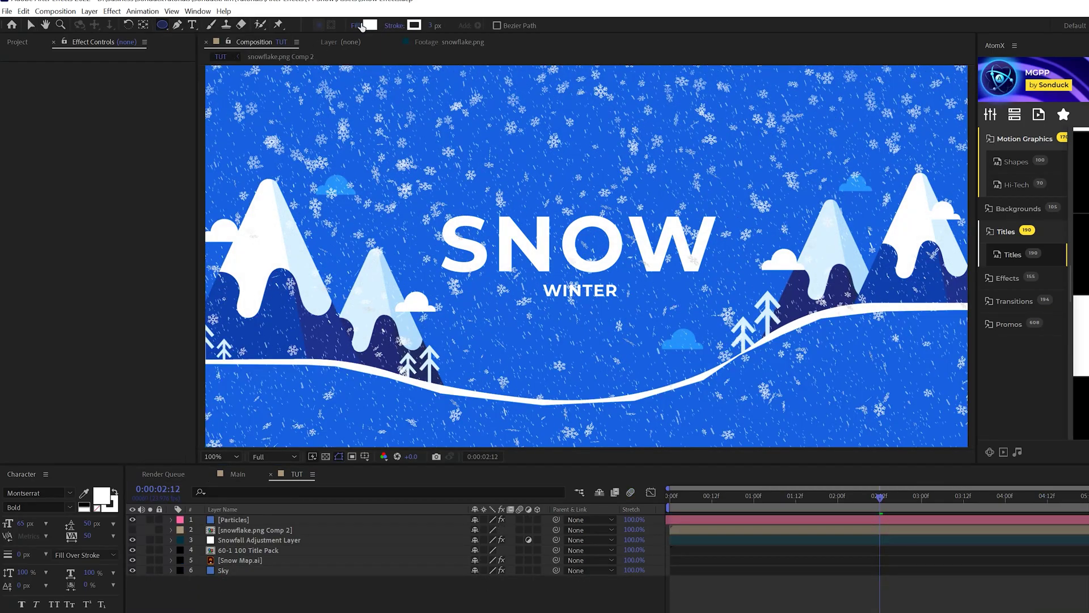
{"action": "left_click", "coordinate": [392, 28]}
{"action": "left_click", "coordinate": [414, 188]}
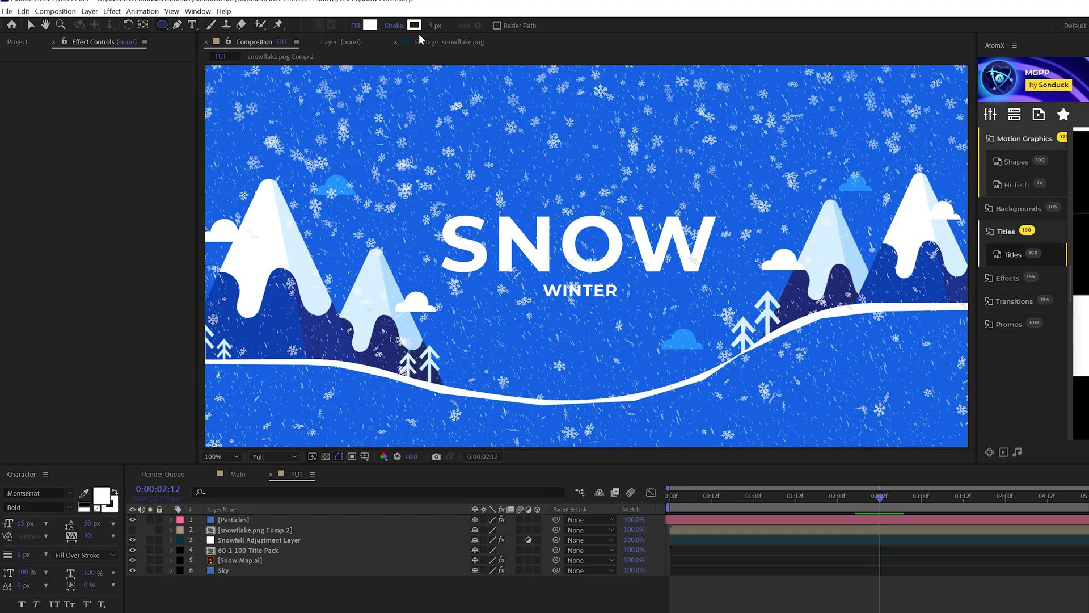
{"action": "key", "text": "comma"}
{"action": "key", "text": "comma"}
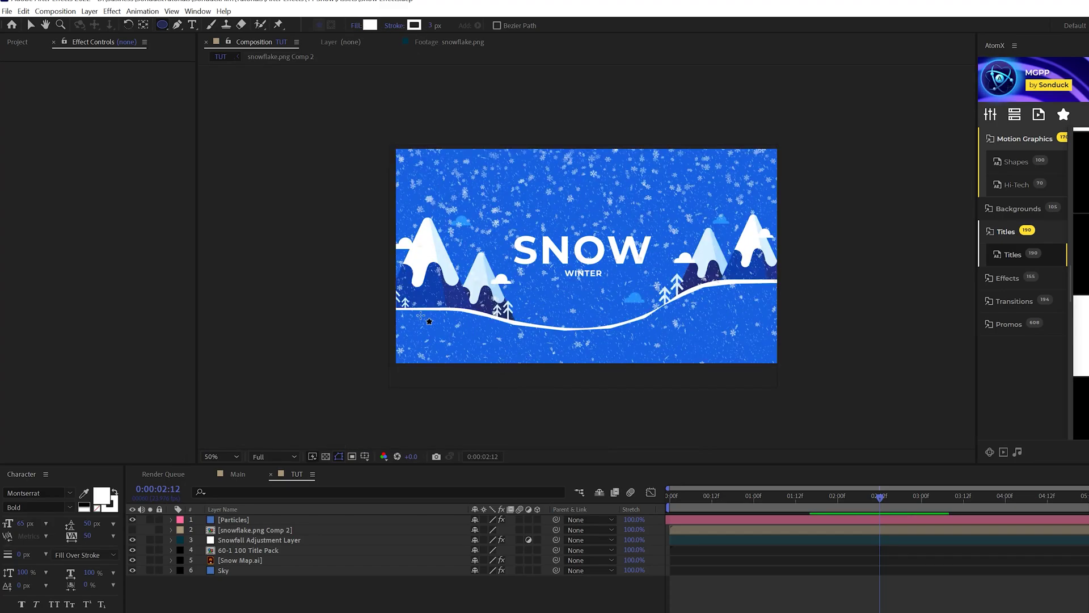
Draw five overlapping ellipses along the bottom of the frame as snowy hills.
{"action": "left_click_drag", "start_coordinate": [369, 307], "coordinate": [539, 384]}
{"action": "left_click_drag", "start_coordinate": [355, 304], "coordinate": [473, 335]}
{"action": "left_click_drag", "start_coordinate": [494, 407], "coordinate": [734, 298]}
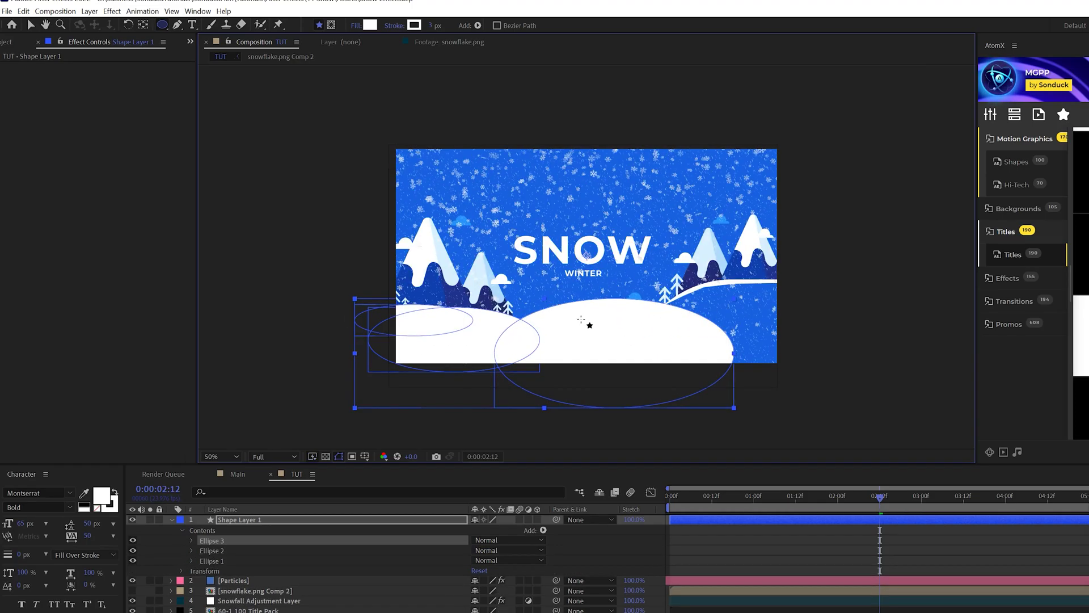
{"action": "left_click_drag", "start_coordinate": [652, 423], "coordinate": [875, 286]}
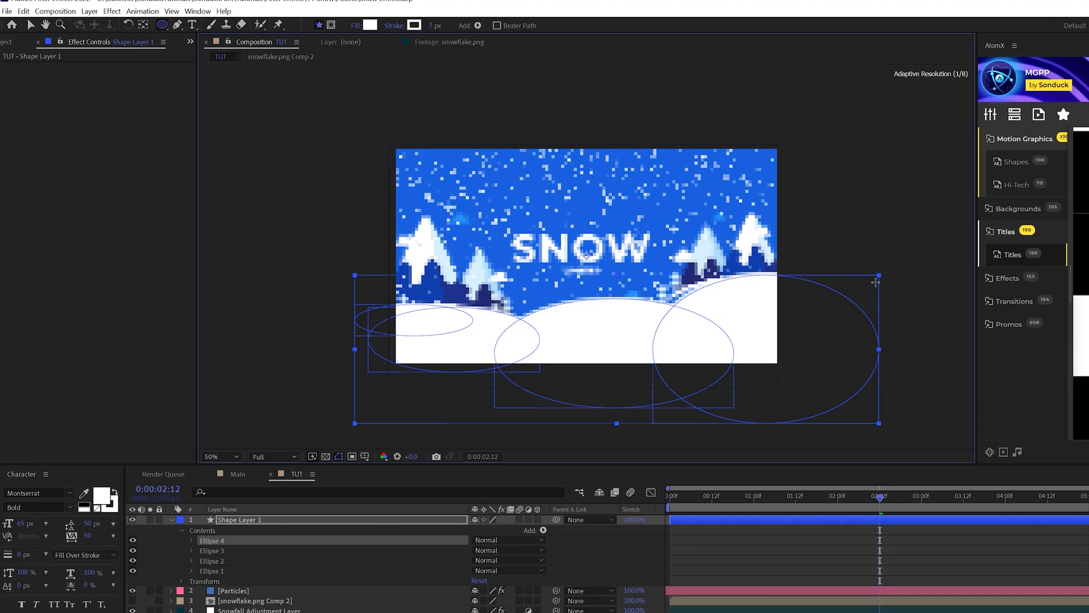
{"action": "left_click_drag", "start_coordinate": [641, 313], "coordinate": [822, 277]}
{"action": "key", "text": "slash"}
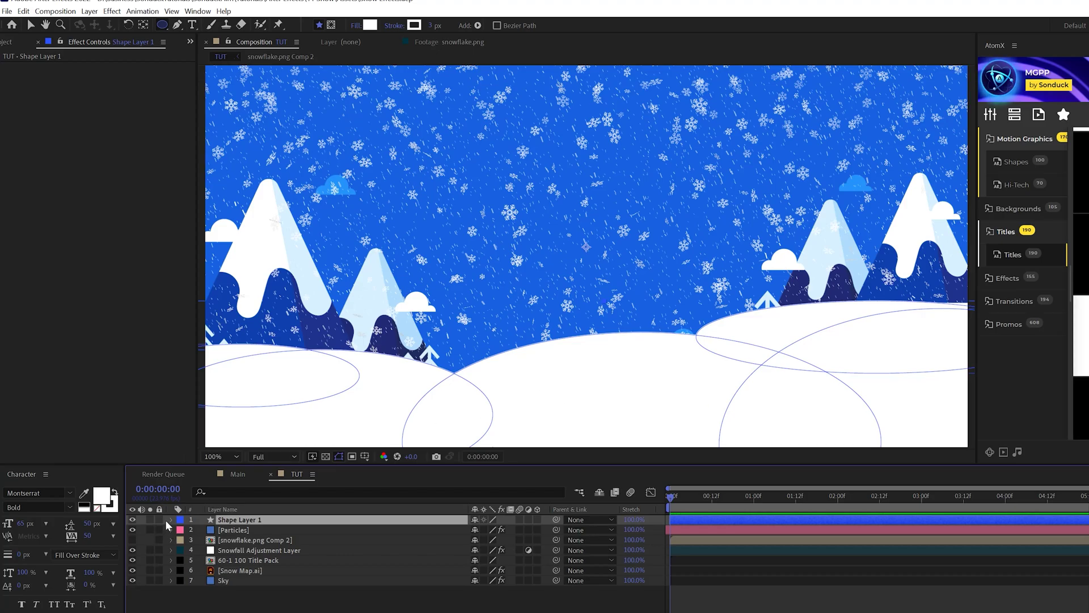
Add a white Stroke to Shape Layer 1's hill shapes.
{"action": "left_click", "coordinate": [169, 520]}
{"action": "left_click", "coordinate": [543, 530]}
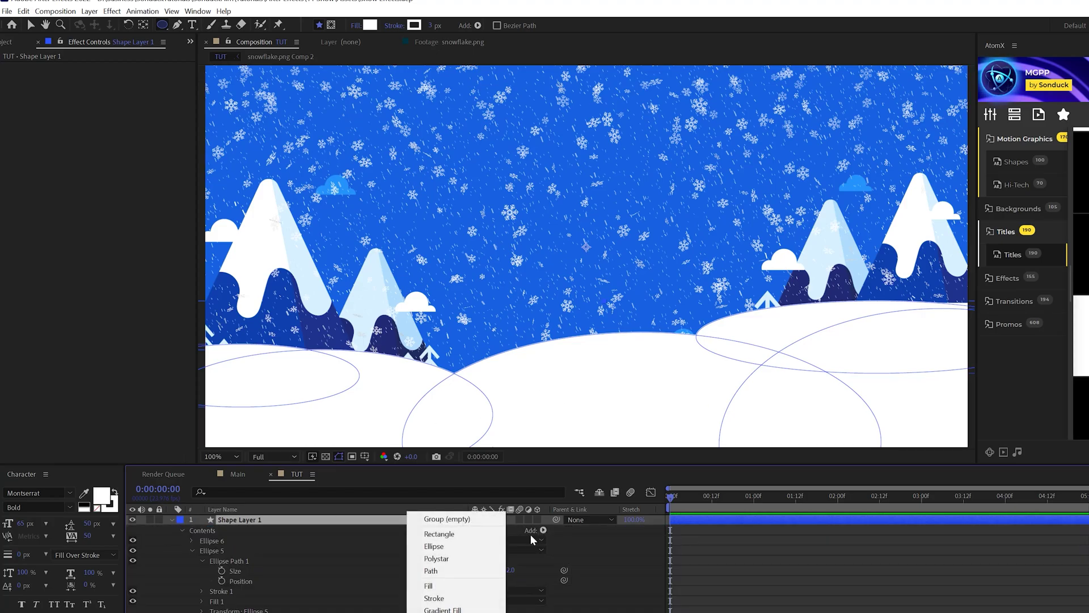
{"action": "left_click", "coordinate": [437, 593]}
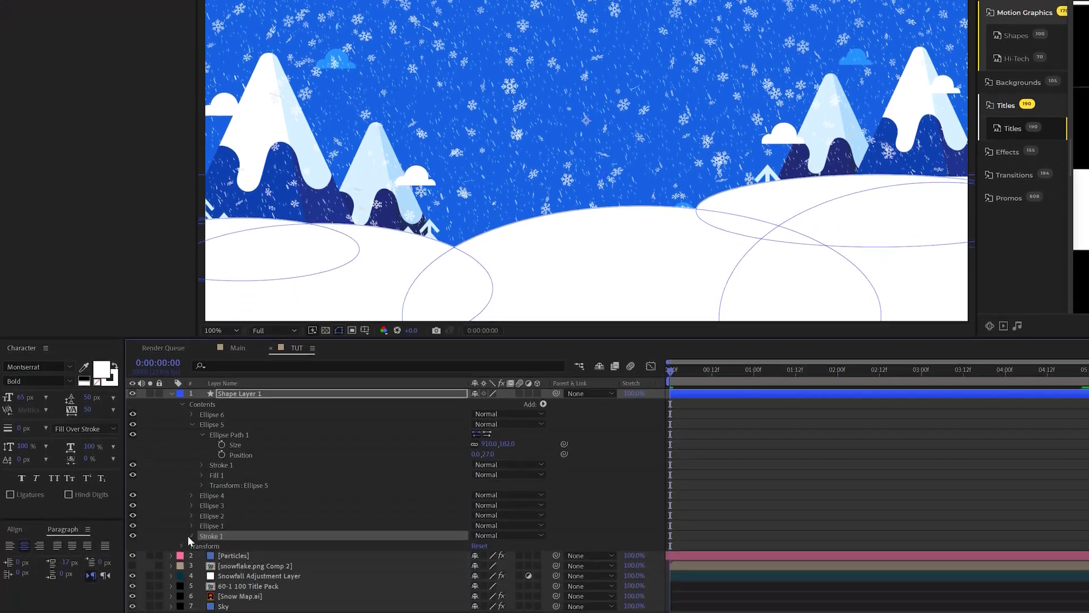
{"action": "left_click", "coordinate": [193, 514]}
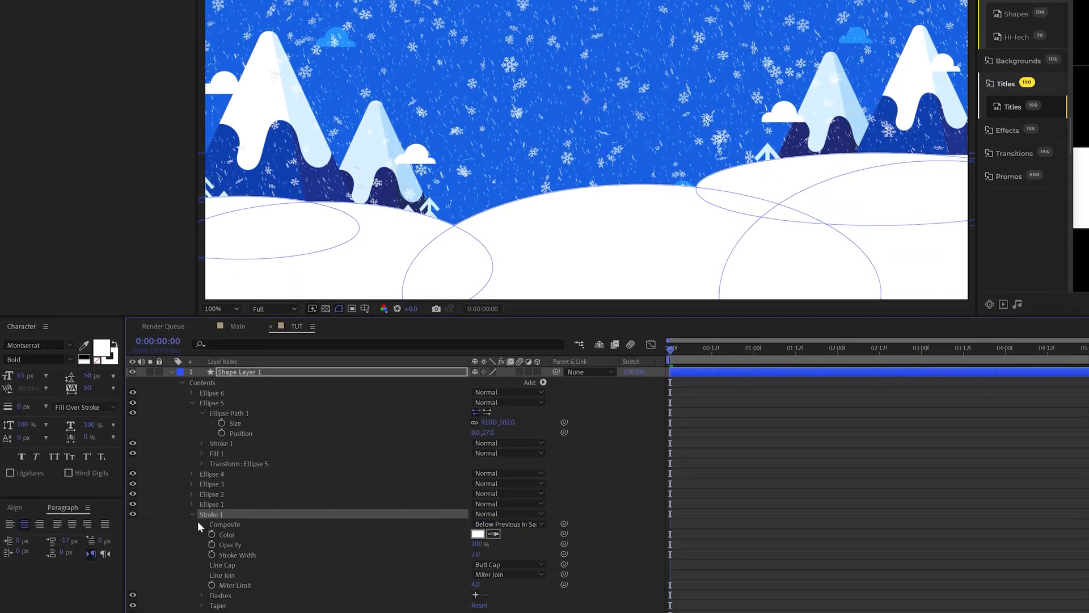
Keyframe Stroke Width at 2 at 0s and raise it to 14 at 0:00:04:19.
{"action": "left_click", "coordinate": [213, 554]}
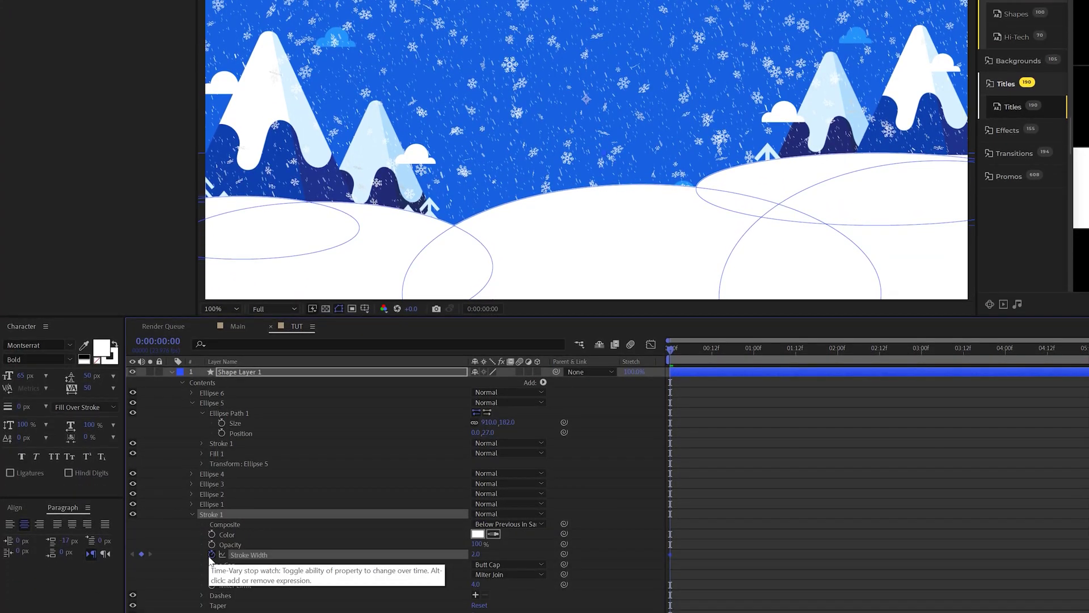
{"action": "left_click", "coordinate": [1069, 353]}
{"action": "left_click_drag", "start_coordinate": [476, 558], "coordinate": [561, 553]}
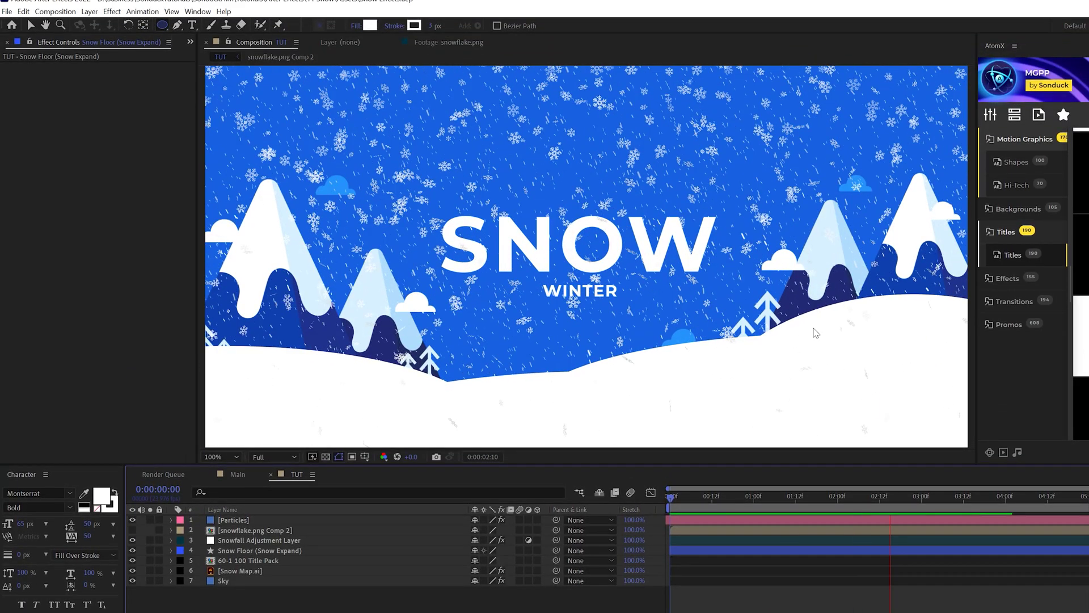
Show Snow Floor (Snow Expand)'s keyframes, end the work area at 0:00:01:11, and preview playback.
{"action": "left_click", "coordinate": [250, 551]}
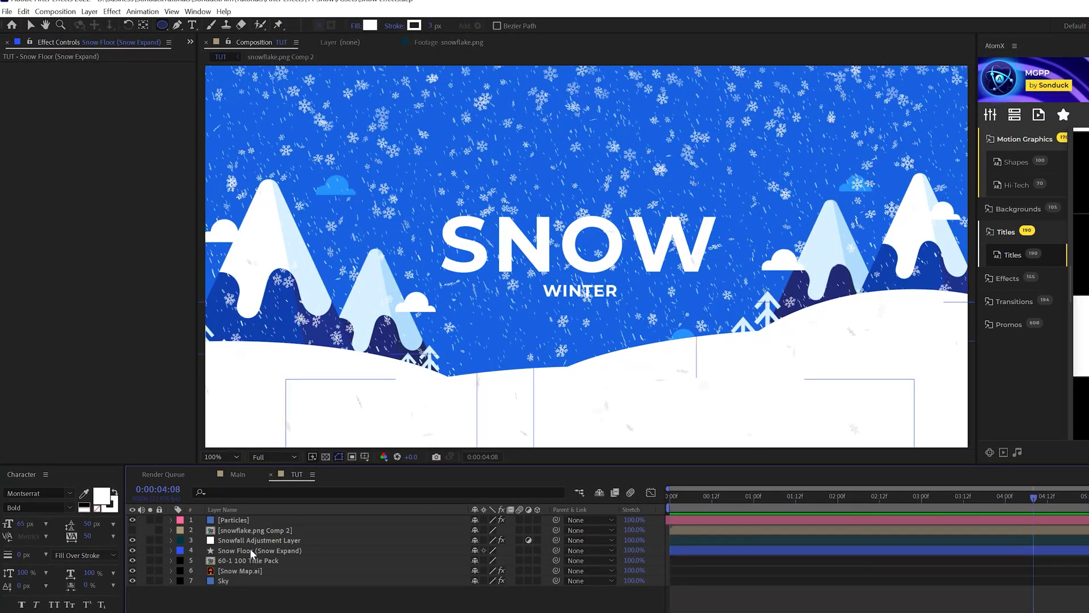
{"action": "key", "text": "u"}
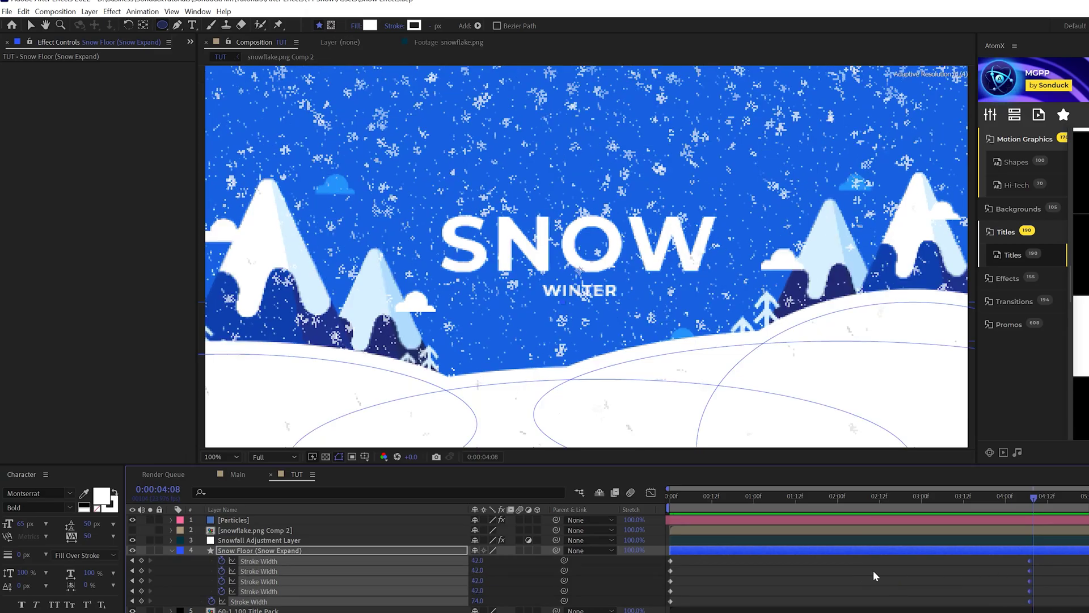
{"action": "left_click", "coordinate": [792, 499]}
{"action": "left_click", "coordinate": [755, 566]}
{"action": "key", "text": "n"}
{"action": "key", "text": "space"}
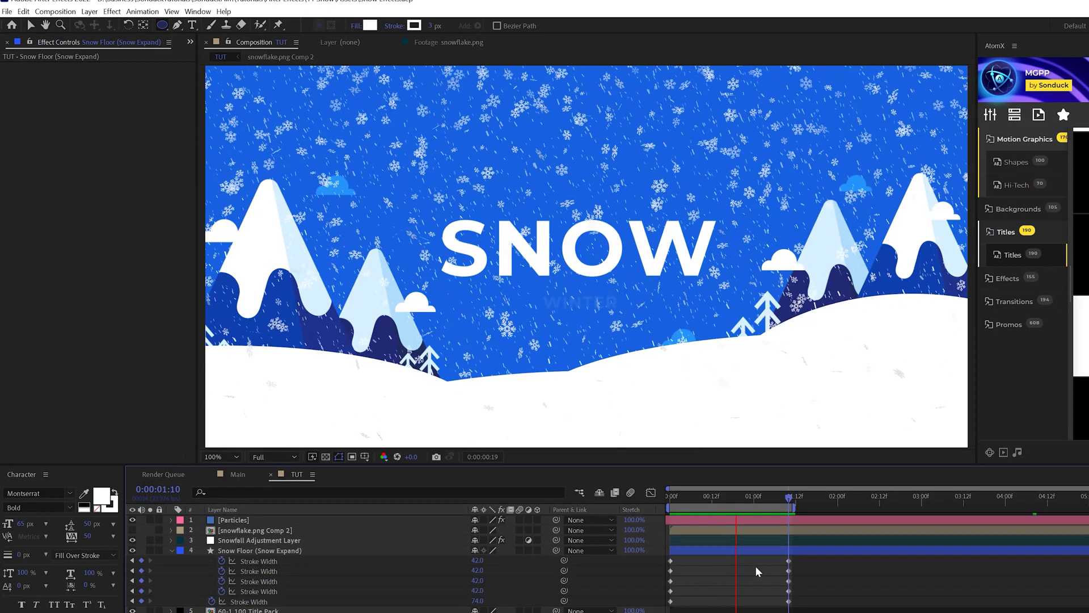